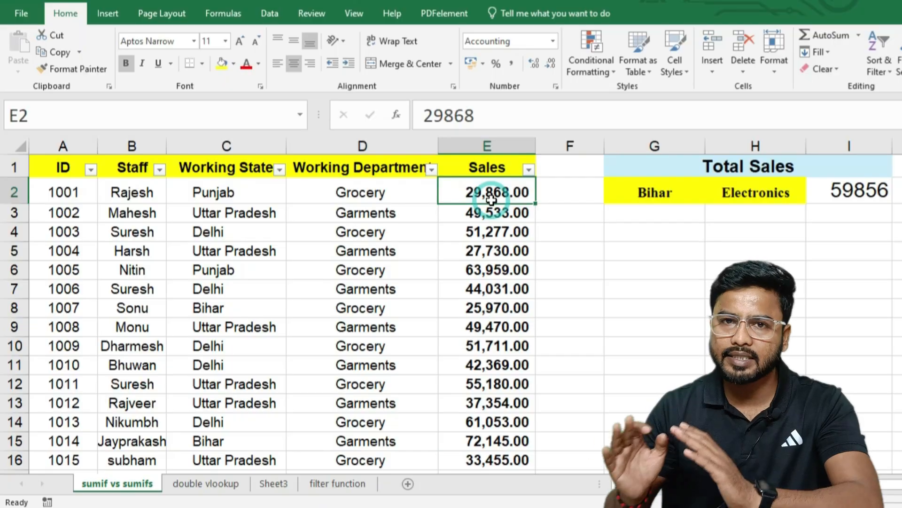
{"action": "left_click", "coordinate": [132, 197]}
{"action": "left_click", "coordinate": [216, 194]}
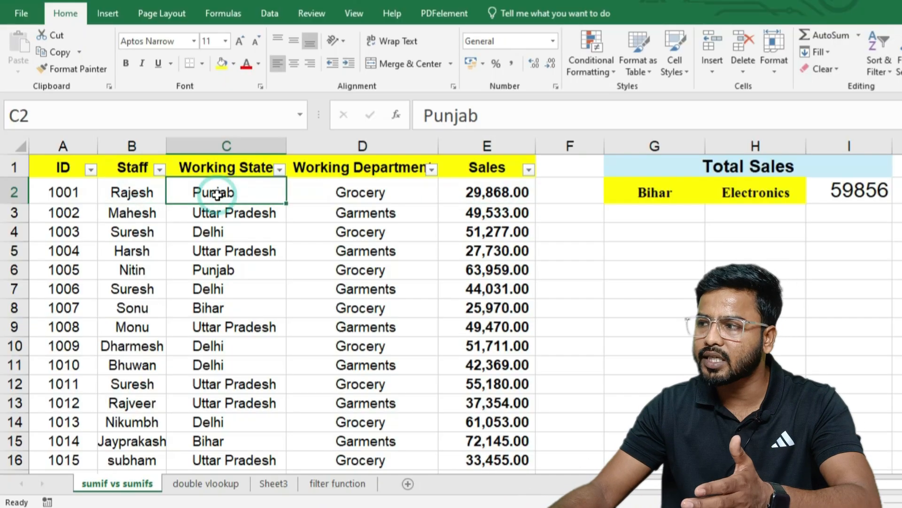
{"action": "left_click", "coordinate": [344, 189]}
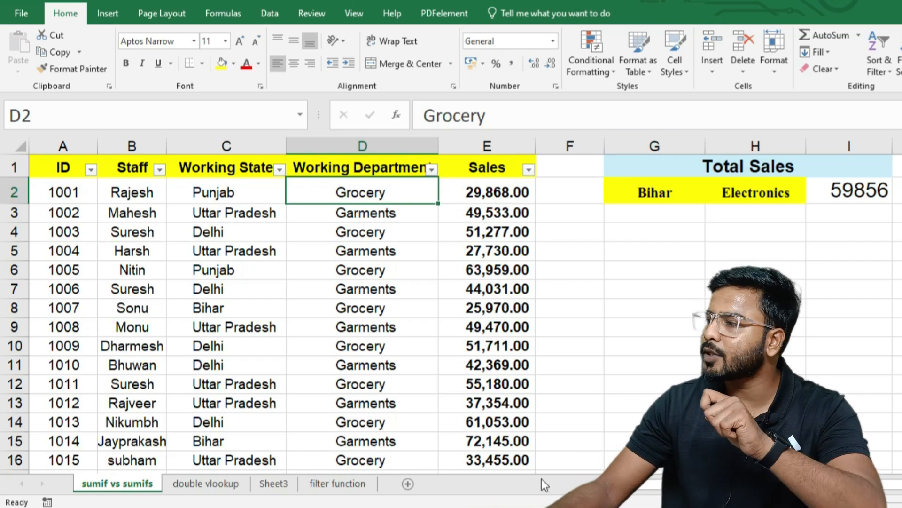
{"action": "left_click", "coordinate": [681, 193]}
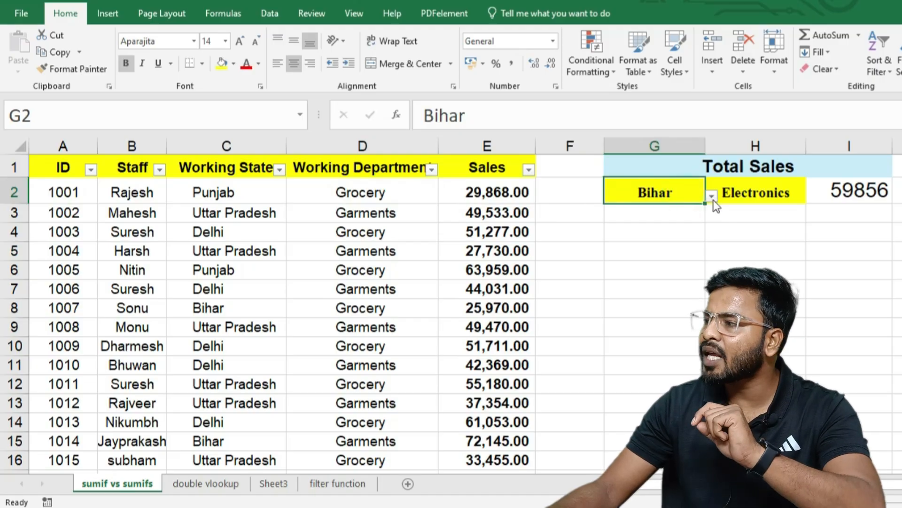
Choose Grocery as the department criterion in cell H2.
{"action": "left_click", "coordinate": [804, 194]}
{"action": "left_click", "coordinate": [810, 198]}
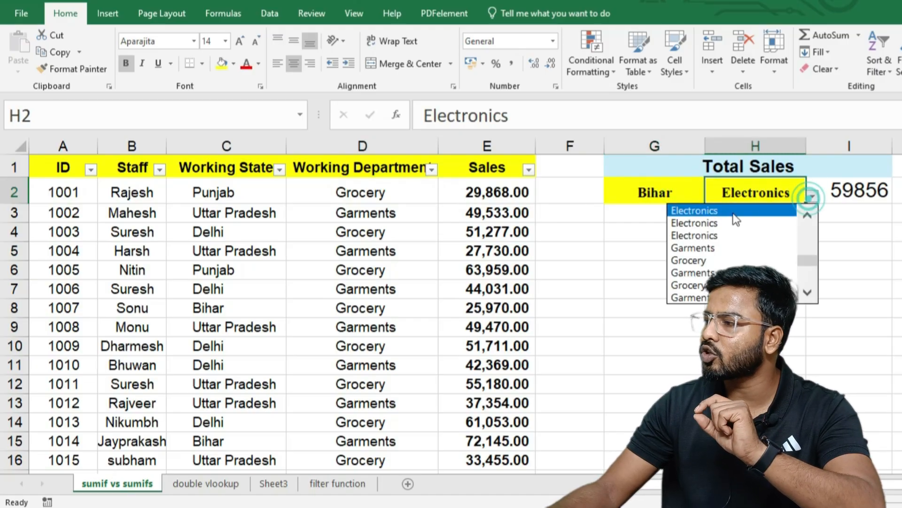
{"action": "left_click", "coordinate": [703, 261]}
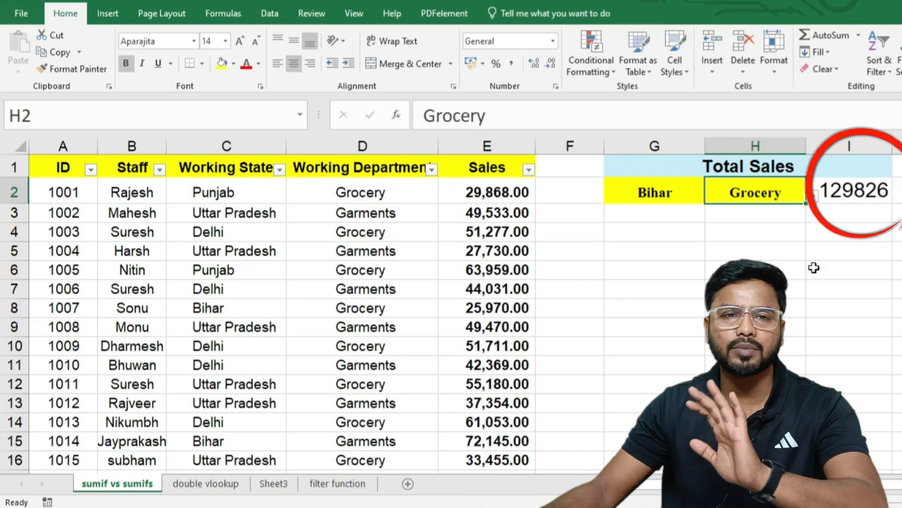
Choose Uttar Pradesh as the state in cell G2 and Garments as the department in cell H2.
{"action": "left_click", "coordinate": [672, 193]}
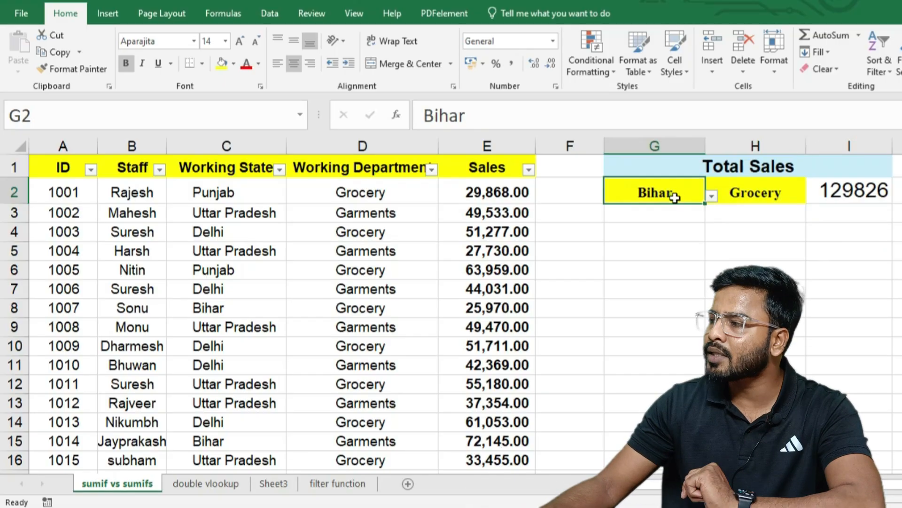
{"action": "left_click", "coordinate": [712, 196]}
{"action": "left_click", "coordinate": [622, 222]}
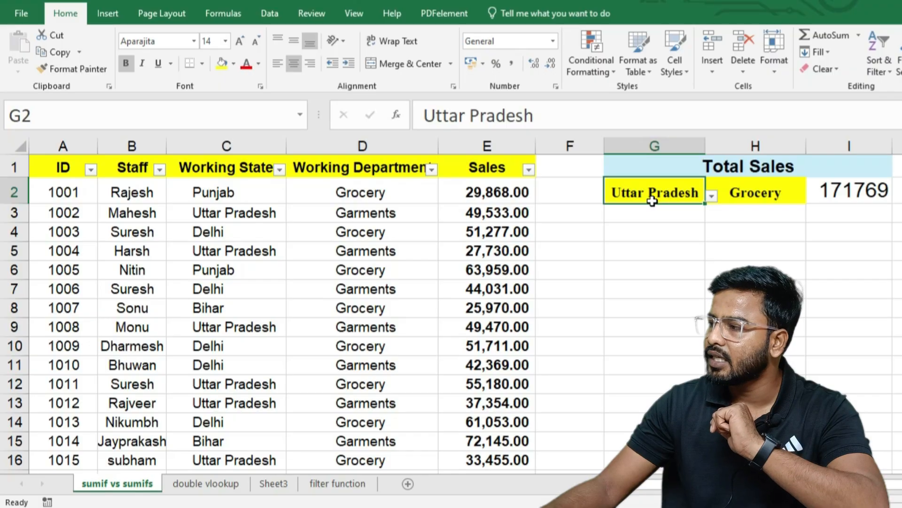
{"action": "left_click", "coordinate": [749, 194]}
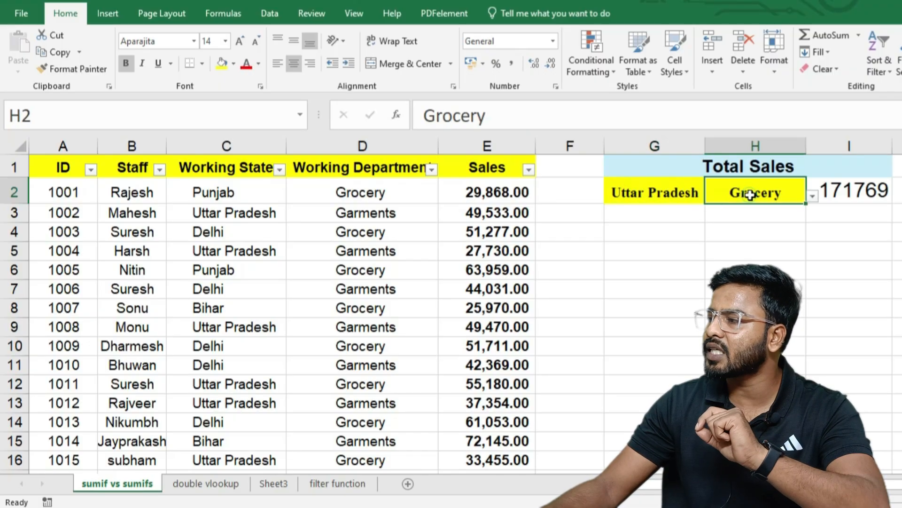
{"action": "left_click", "coordinate": [812, 196]}
{"action": "left_click", "coordinate": [701, 245]}
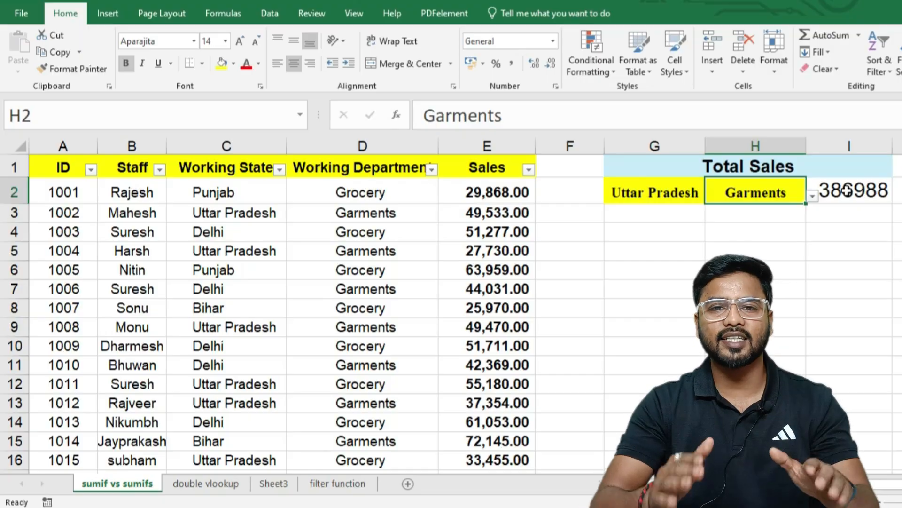
Examine the entries in the Working State column and the matching Sales amounts, looking for the Punjab rows.
{"action": "left_click", "coordinate": [225, 249]}
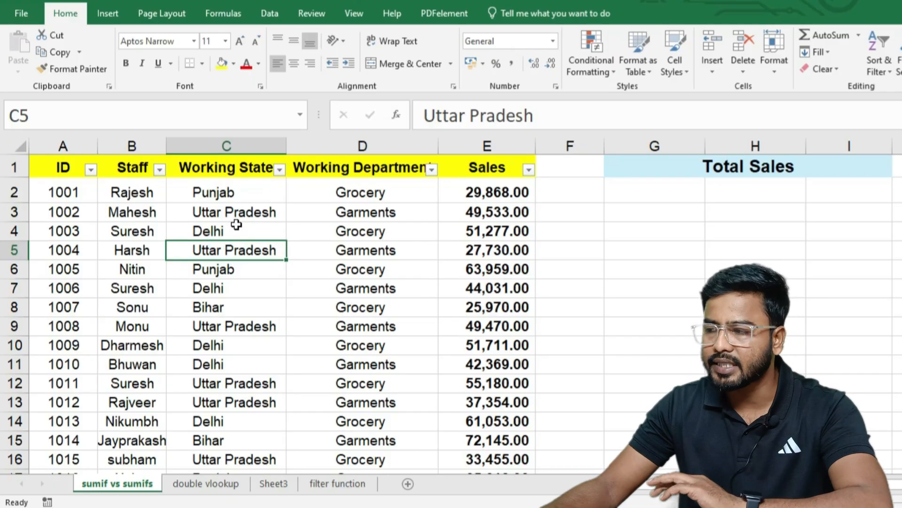
{"action": "left_click", "coordinate": [240, 194]}
{"action": "left_click", "coordinate": [235, 212]}
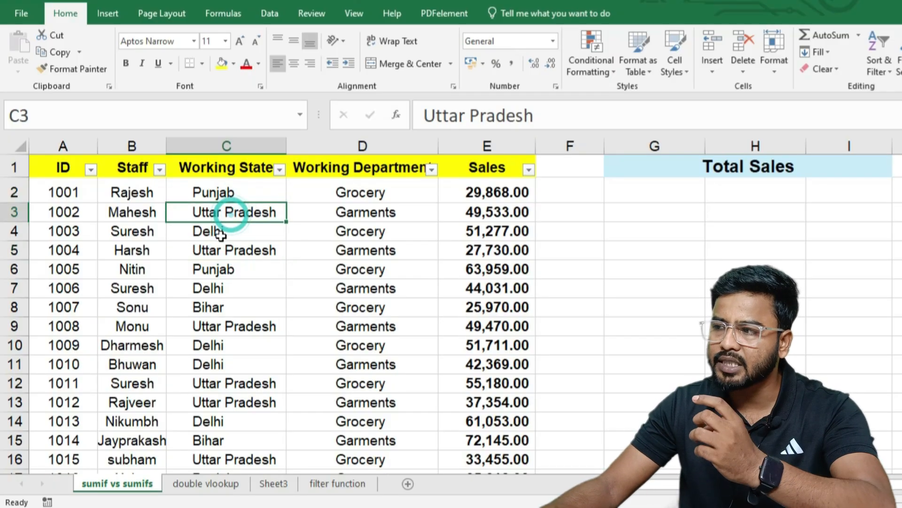
{"action": "left_click", "coordinate": [217, 233]}
{"action": "left_click", "coordinate": [211, 306]}
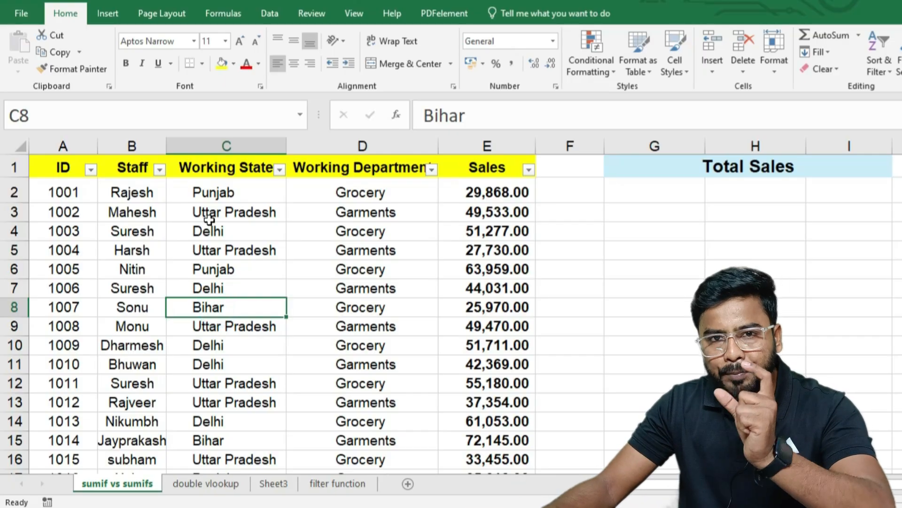
{"action": "left_click", "coordinate": [479, 212]}
{"action": "left_click", "coordinate": [483, 230]}
{"action": "left_click", "coordinate": [485, 256]}
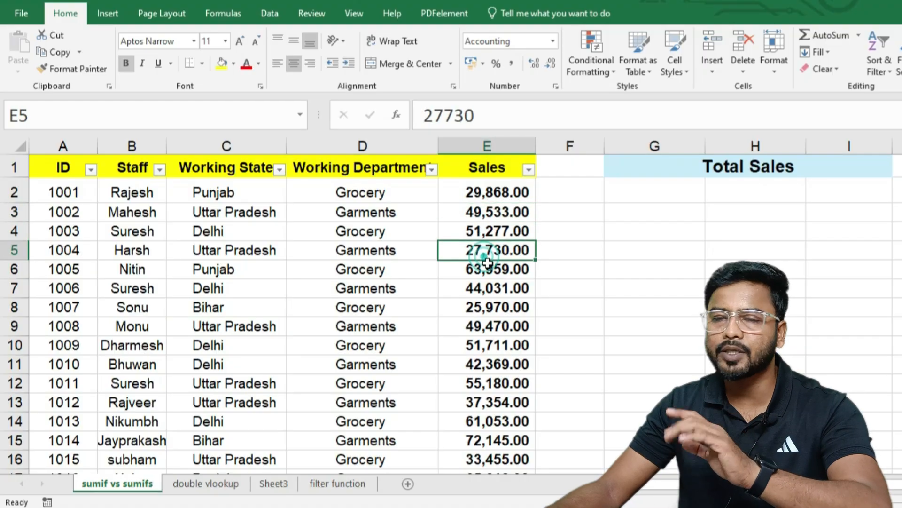
{"action": "left_click", "coordinate": [225, 197]}
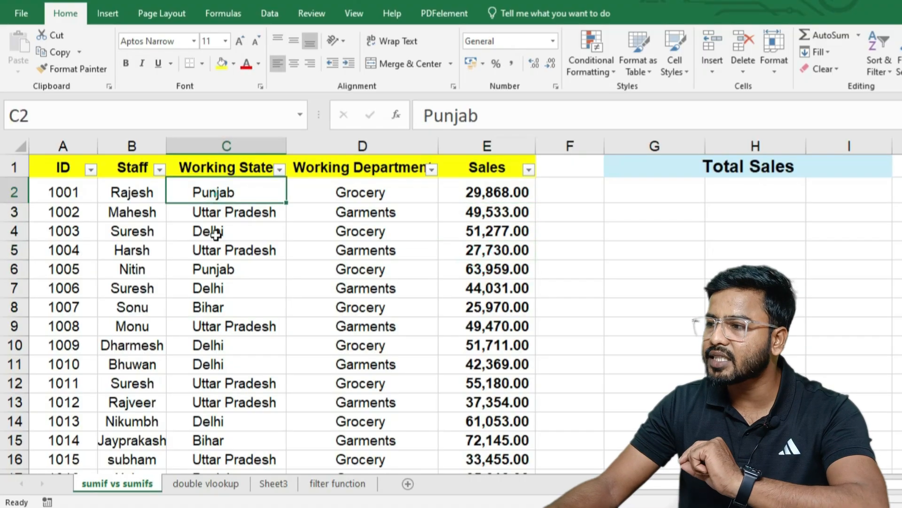
{"action": "left_click", "coordinate": [213, 268]}
{"action": "scroll", "coordinate": [215, 354], "scroll_direction": "down", "scroll_amount": 2}
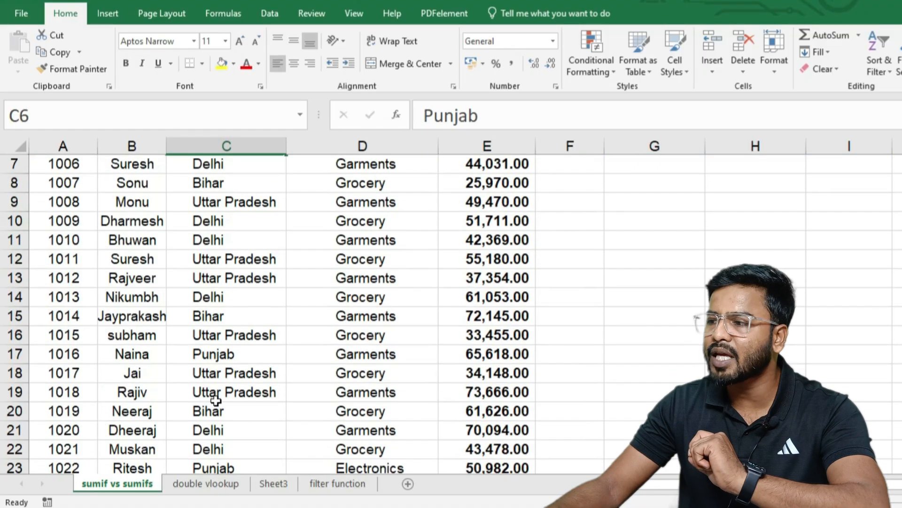
{"action": "left_click", "coordinate": [219, 358]}
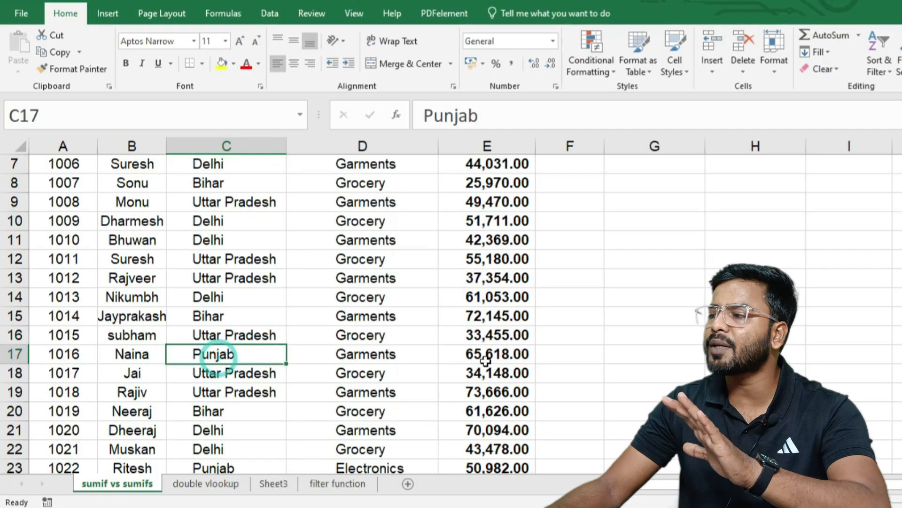
{"action": "scroll", "coordinate": [475, 329], "scroll_direction": "down", "scroll_amount": 1}
{"action": "left_click", "coordinate": [461, 298]}
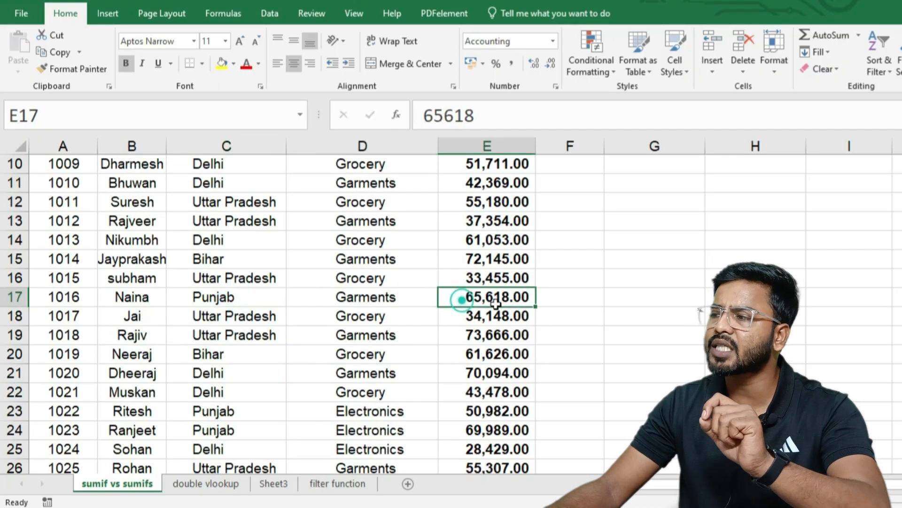
{"action": "scroll", "coordinate": [467, 298], "scroll_direction": "up", "scroll_amount": 3}
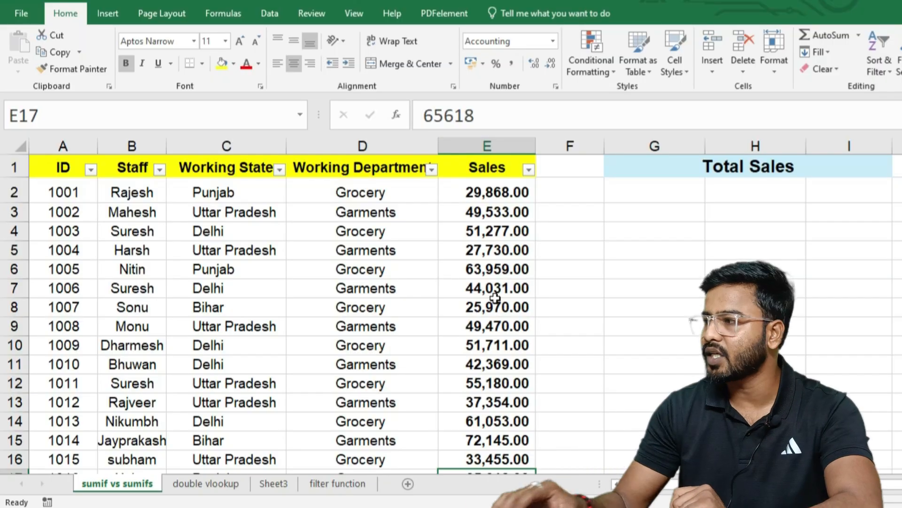
Enter Punjab as the state criterion in cell G2 under the Total Sales heading.
{"action": "left_click", "coordinate": [654, 197]}
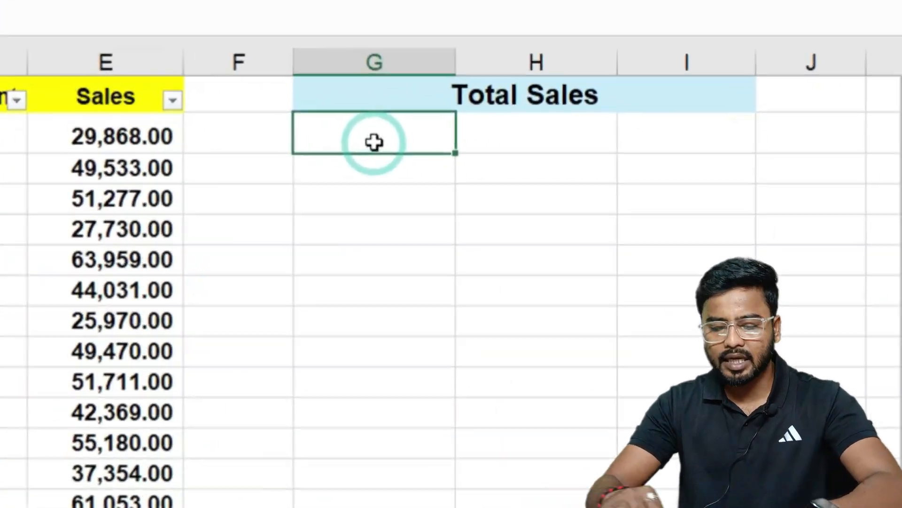
{"action": "type", "text": "Bi"}
{"action": "key", "text": "BackSpace"}
{"action": "key", "text": "BackSpace"}
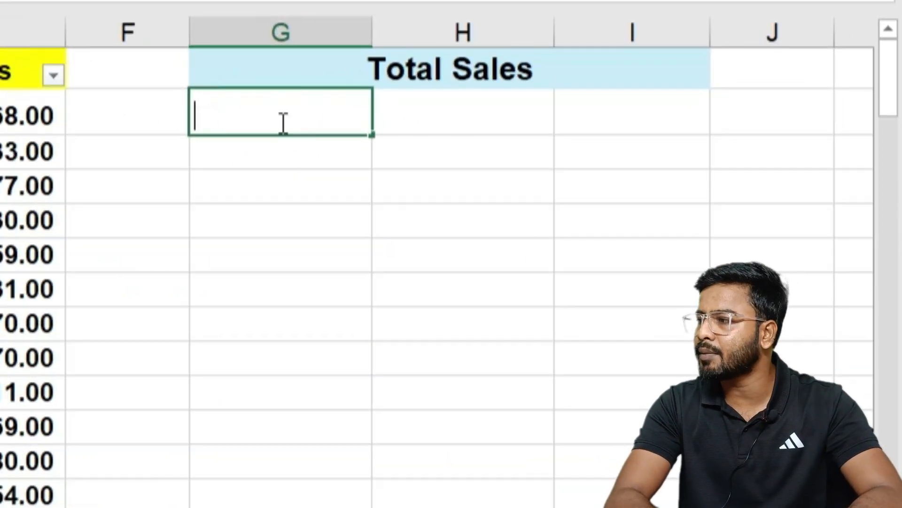
{"action": "type", "text": "P "}
{"action": "type", "text": "njab"}
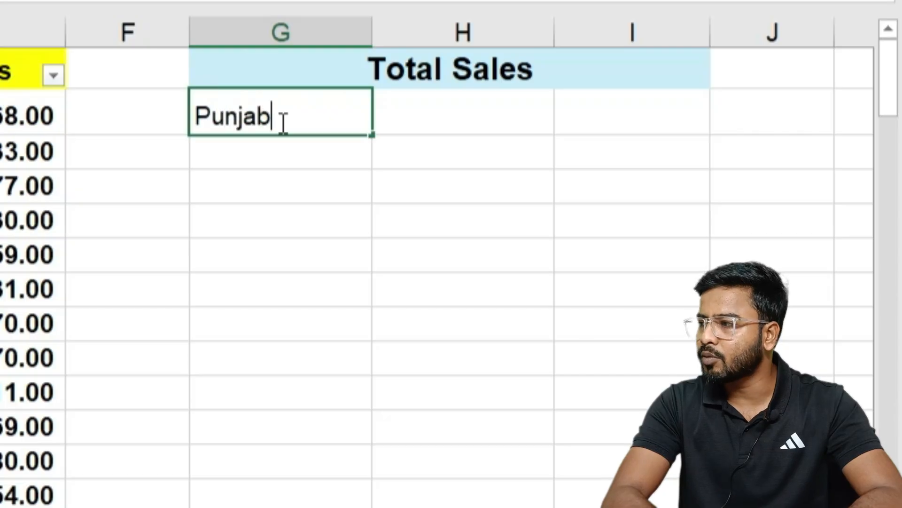
{"action": "key", "text": "Tab"}
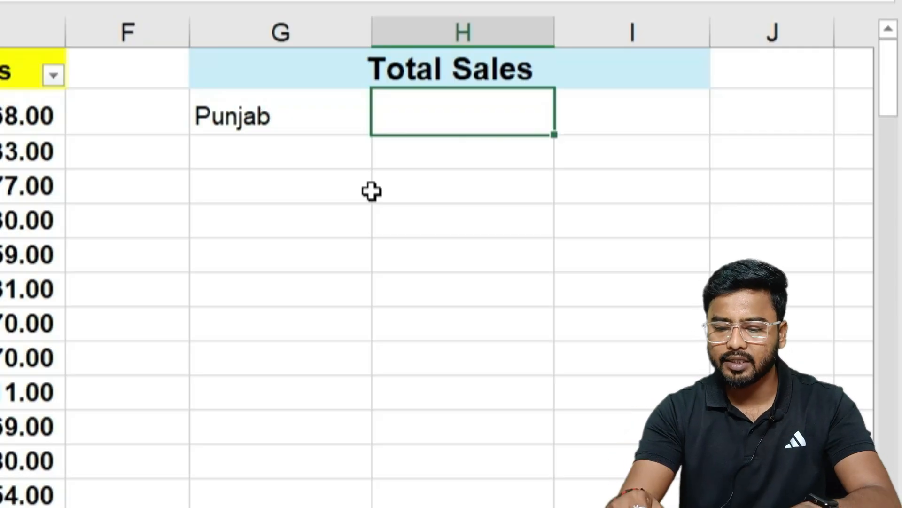
Begin a SUMIF formula in cell H2 with the Working State cells C2:C41 as the range.
{"action": "type", "text": "=sumif"}
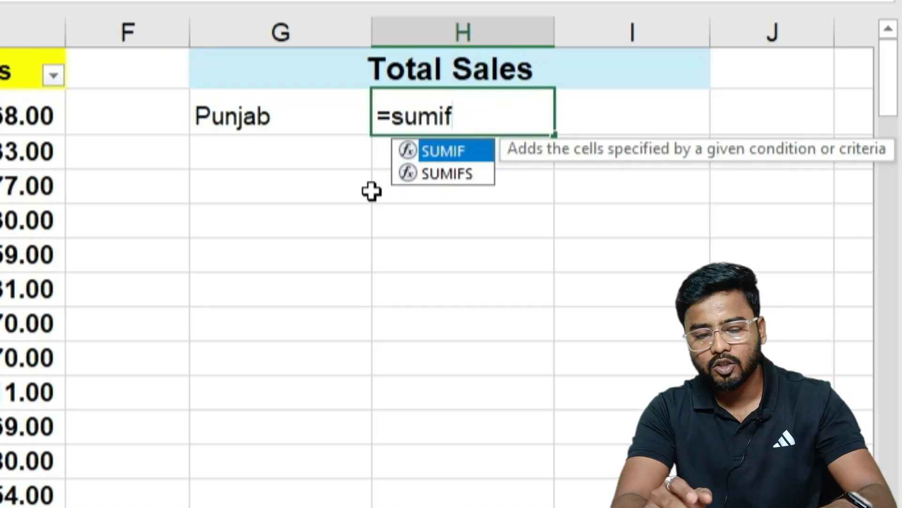
{"action": "key", "text": "Tab"}
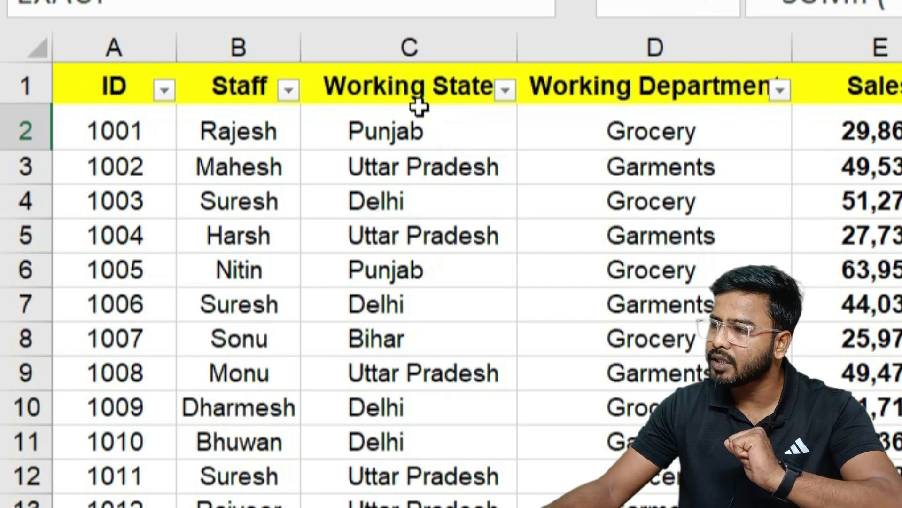
{"action": "left_click", "coordinate": [399, 133]}
{"action": "key", "text": "ctrl+shift+Down"}
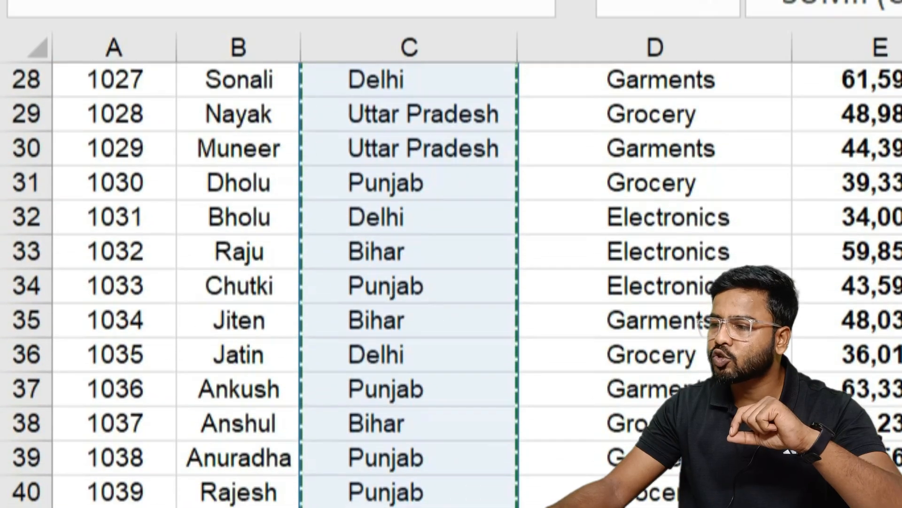
{"action": "scroll", "coordinate": [594, 223], "scroll_direction": "up", "scroll_amount": 9}
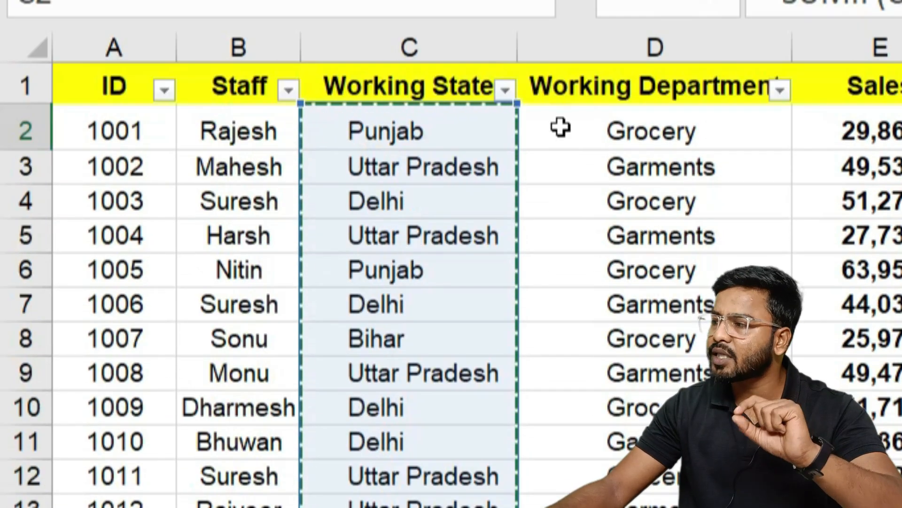
{"action": "left_click", "coordinate": [397, 133]}
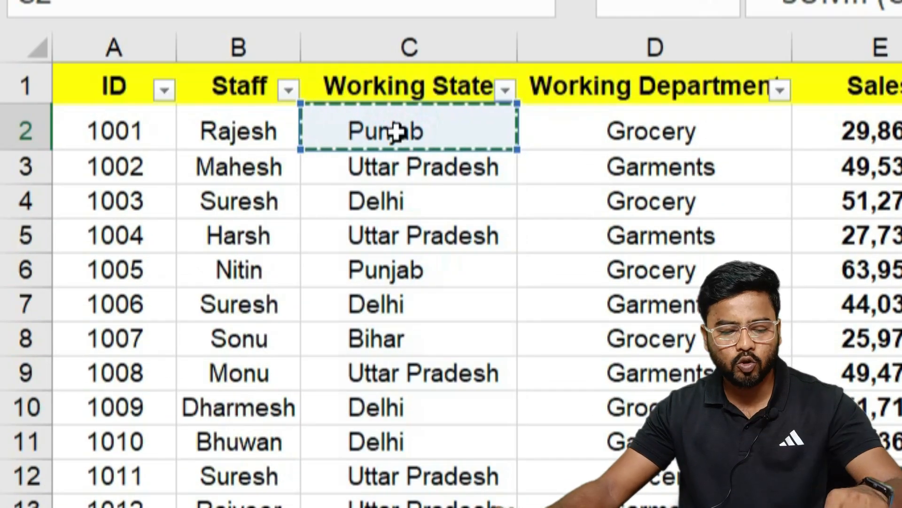
{"action": "key", "text": "ctrl+shift+Down"}
{"action": "scroll", "coordinate": [396, 132], "scroll_direction": "down", "scroll_amount": 5}
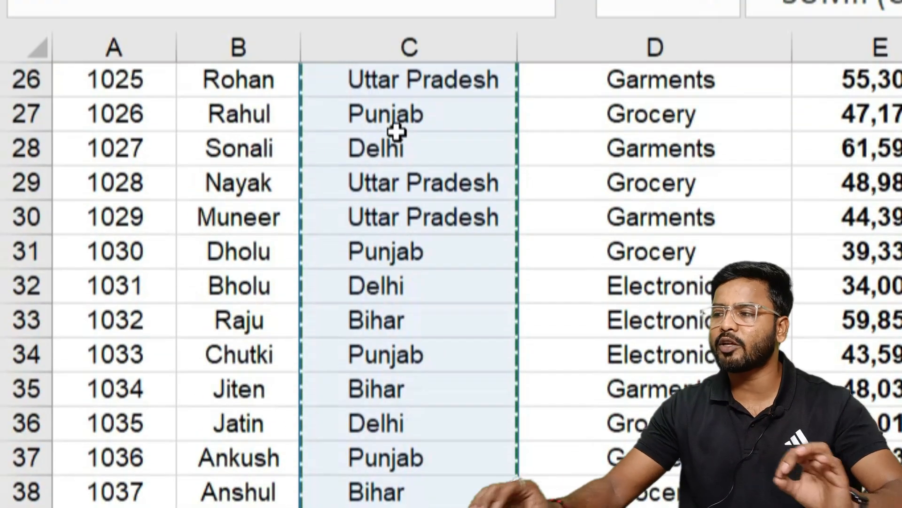
{"action": "scroll", "coordinate": [364, 125], "scroll_direction": "up", "scroll_amount": 8}
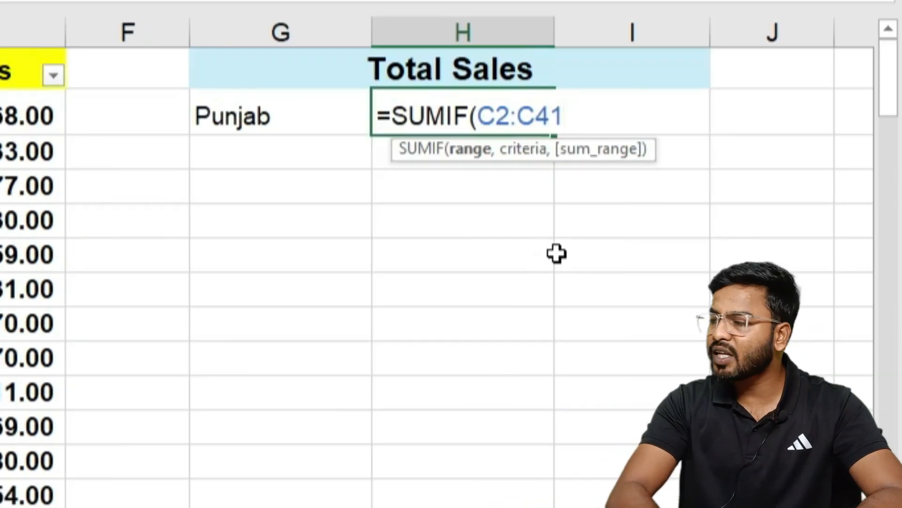
{"action": "type", "text": ","}
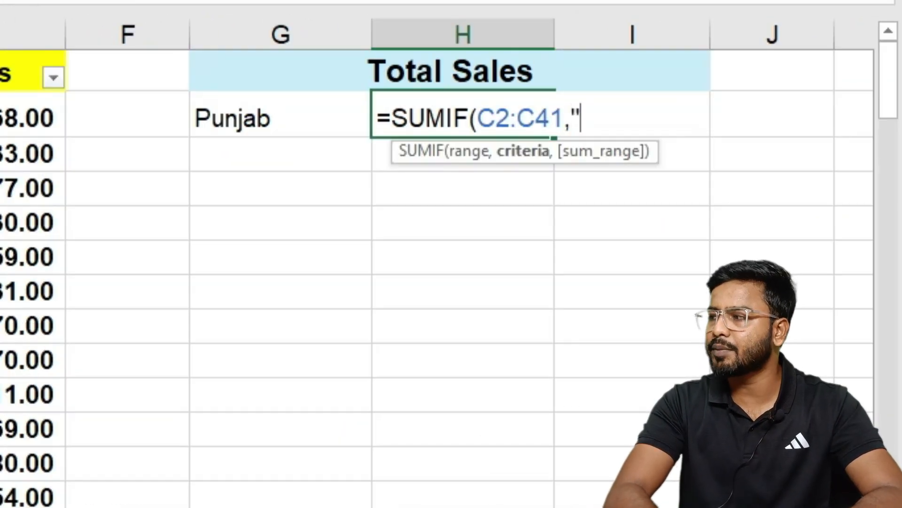
{"action": "type", "text": "Punjab"}
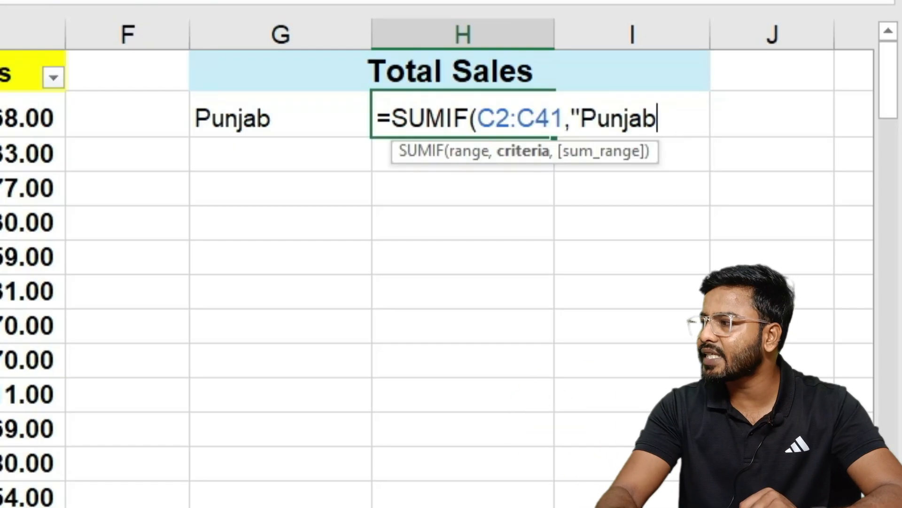
{"action": "key", "text": "BackSpace"}
{"action": "key", "text": "BackSpace"}
{"action": "key", "text": "BackSpace"}
{"action": "key", "text": "BackSpace"}
{"action": "key", "text": "BackSpace"}
{"action": "key", "text": "BackSpace"}
{"action": "key", "text": "BackSpace"}
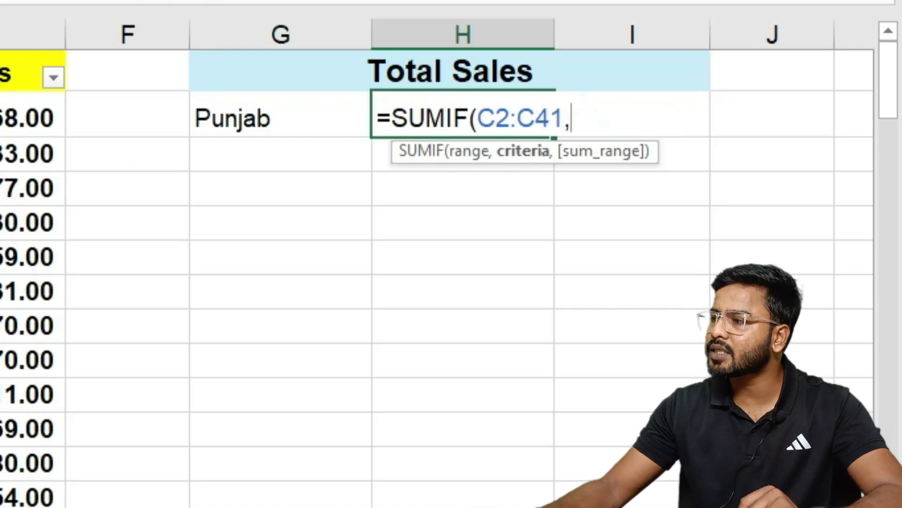
Set the SUMIF criteria to cell G2 and the sum range to the Sales cells E2:E41.
{"action": "left_click", "coordinate": [272, 120]}
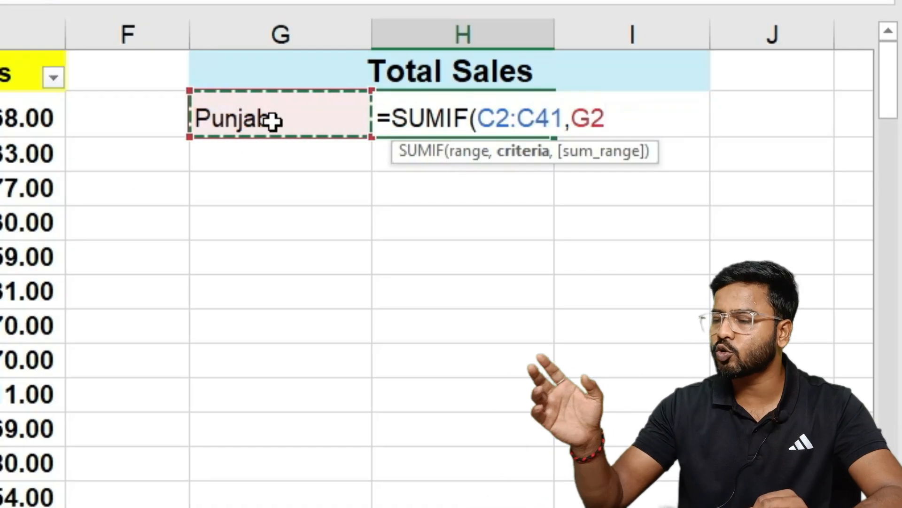
{"action": "type", "text": ","}
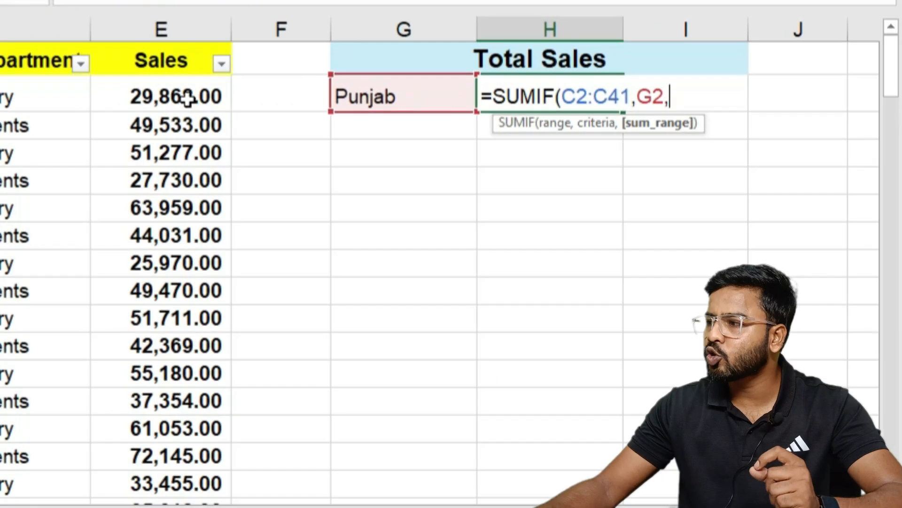
{"action": "left_click", "coordinate": [188, 96]}
{"action": "left_click_drag", "start_coordinate": [189, 96], "coordinate": [192, 439]}
{"action": "scroll", "coordinate": [517, 329], "scroll_direction": "up", "scroll_amount": 9}
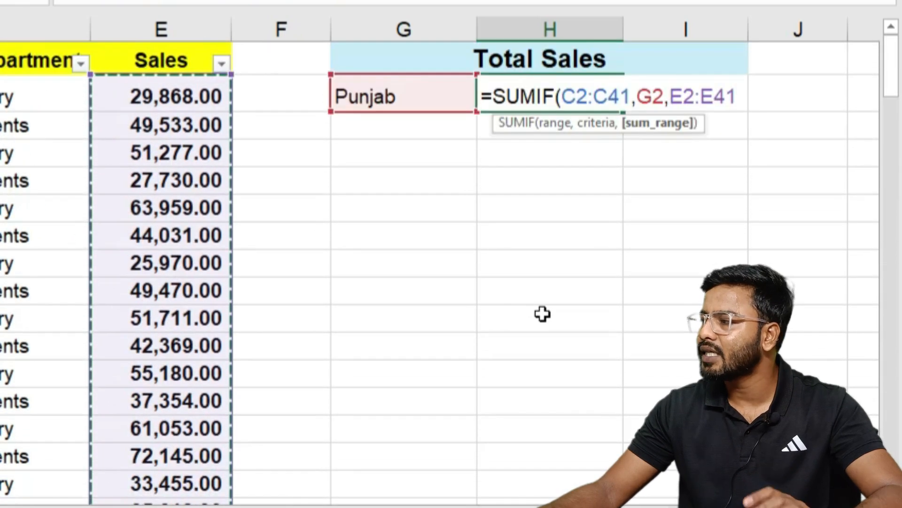
Close and commit the SUMIF formula in H2, and check the total for the state in G2.
{"action": "type", "text": ")"}
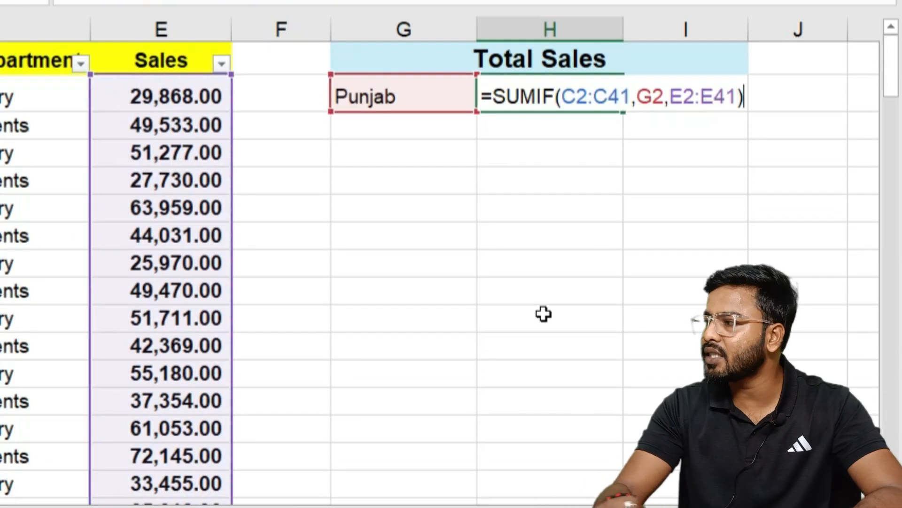
{"action": "key", "text": "Return"}
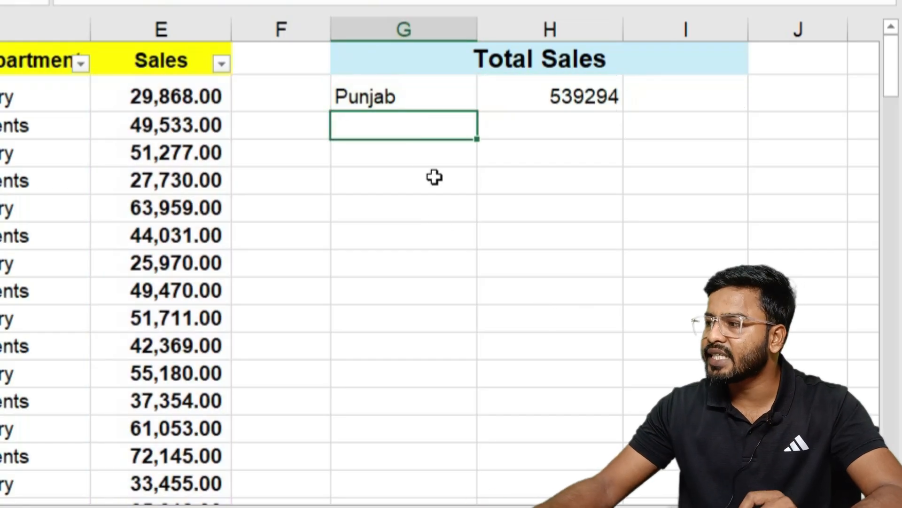
{"action": "left_click", "coordinate": [377, 88]}
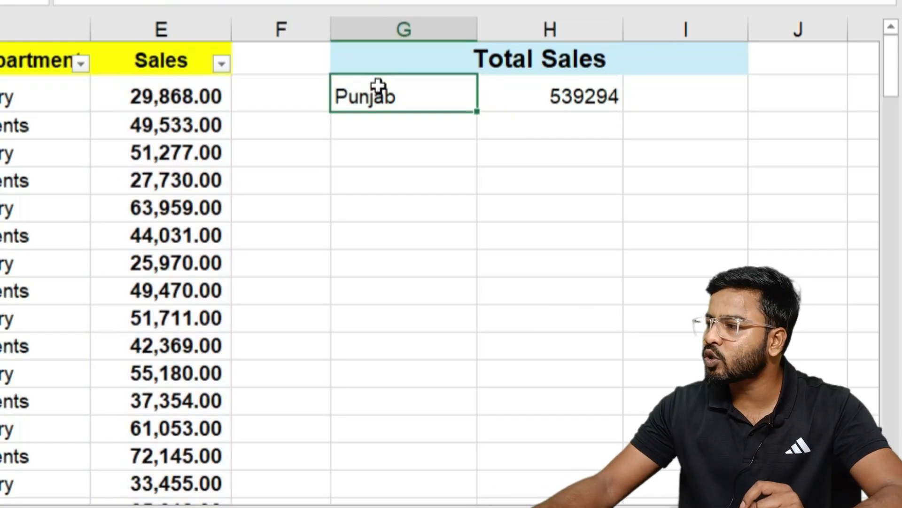
{"action": "left_click", "coordinate": [549, 92]}
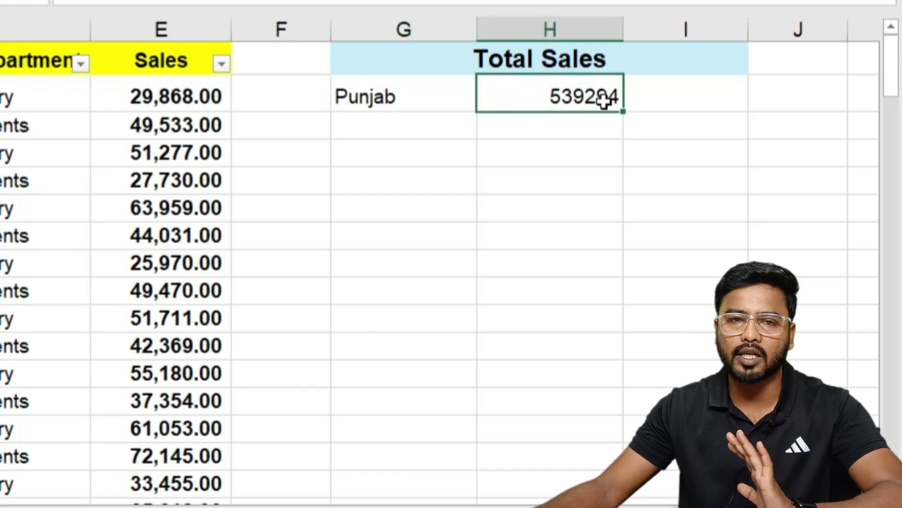
Change the state criterion in cell G2 to Bihar.
{"action": "left_click", "coordinate": [434, 112]}
{"action": "key", "text": "F2"}
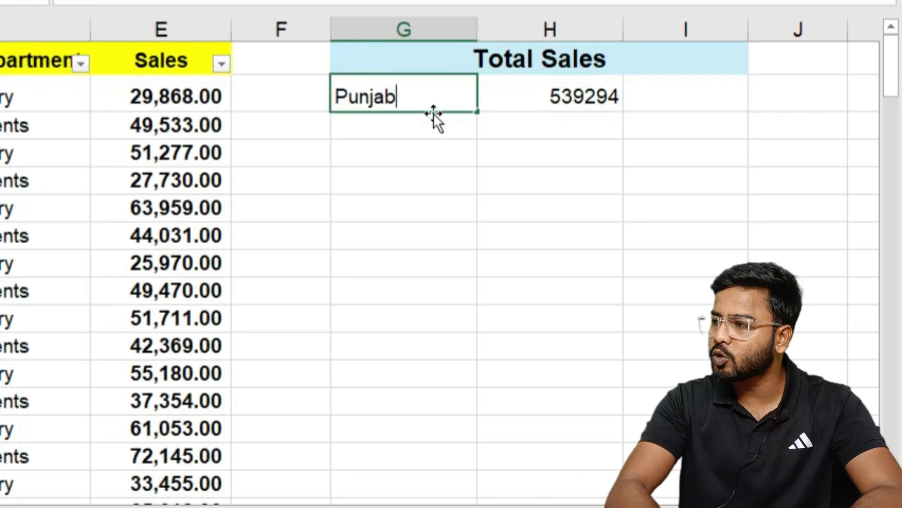
{"action": "key", "text": "BackSpace"}
{"action": "key", "text": "BackSpace"}
{"action": "key", "text": "BackSpace"}
{"action": "key", "text": "BackSpace"}
{"action": "key", "text": "BackSpace"}
{"action": "key", "text": "BackSpace"}
{"action": "type", "text": "Bihar"}
{"action": "key", "text": "Return"}
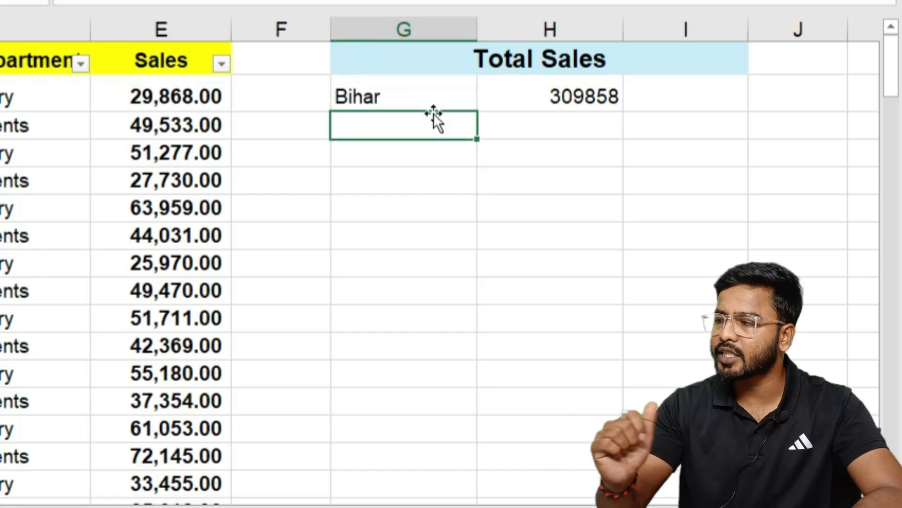
Replace the state criterion in cell G2 with Uttar Pradesh and check the total in H2.
{"action": "key", "text": "Up"}
{"action": "key", "text": "F2"}
{"action": "key", "text": "BackSpace"}
{"action": "key", "text": "BackSpace"}
{"action": "key", "text": "BackSpace"}
{"action": "key", "text": "BackSpace"}
{"action": "key", "text": "BackSpace"}
{"action": "type", "text": "Uta"}
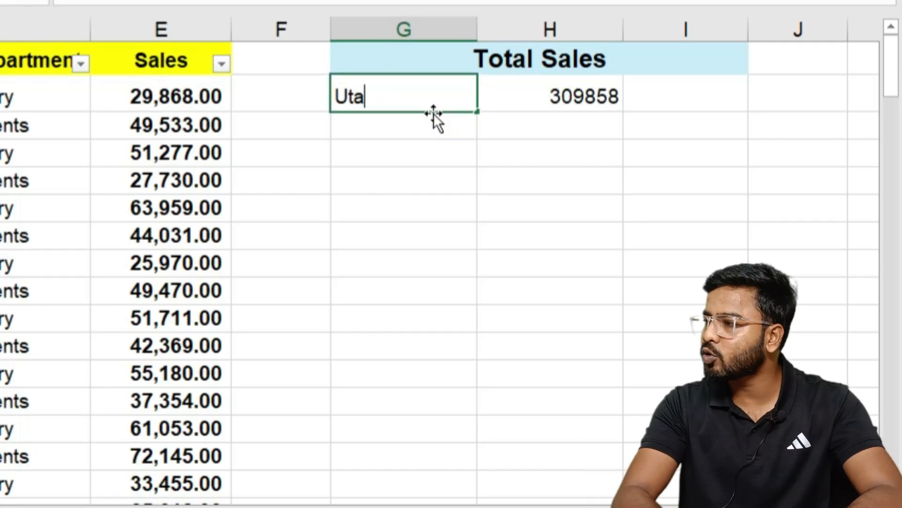
{"action": "key", "text": "BackSpace"}
{"action": "type", "text": "tar"}
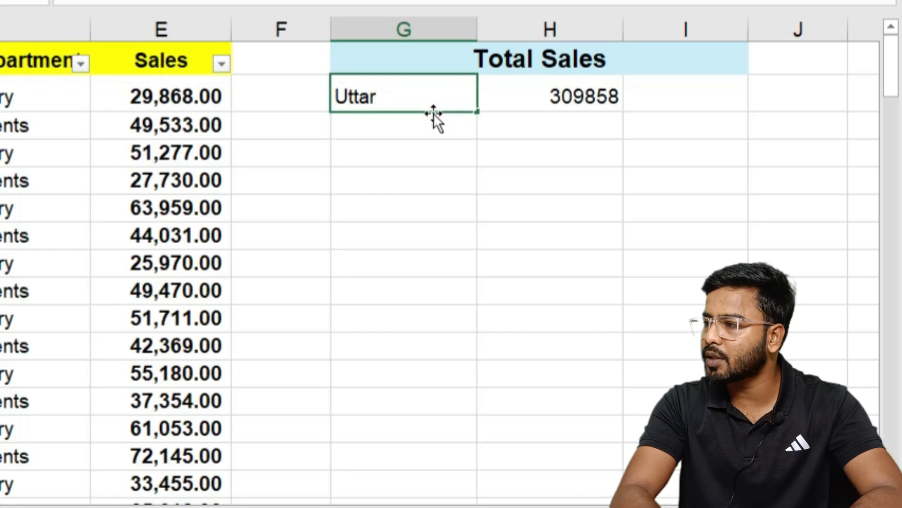
{"action": "type", "text": " Pradesh"}
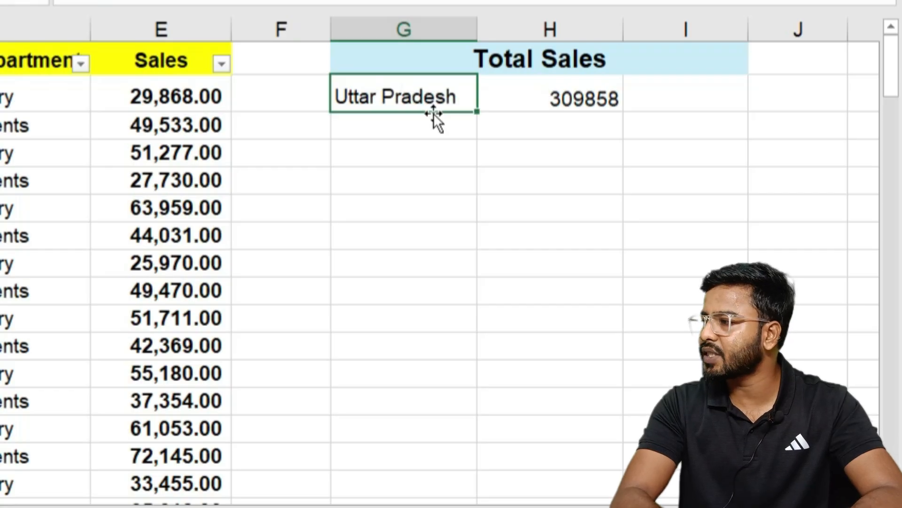
{"action": "key", "text": "Return"}
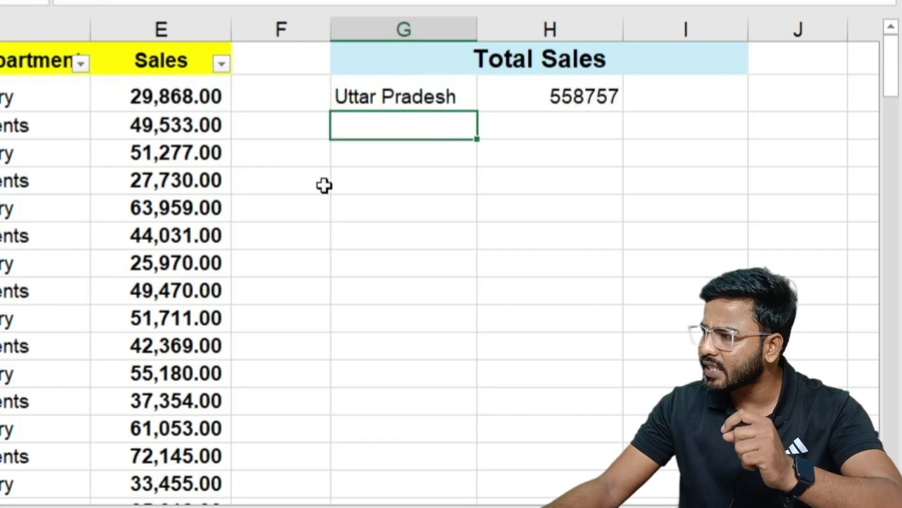
{"action": "left_click", "coordinate": [550, 95]}
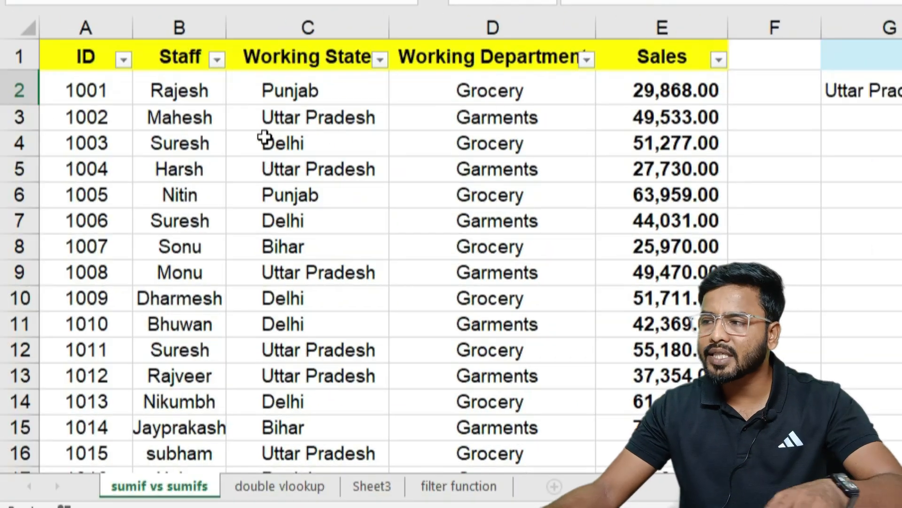
Select the whole sales table and remove the filters from its header row.
{"action": "left_click", "coordinate": [240, 181]}
{"action": "key", "text": "ctrl+a"}
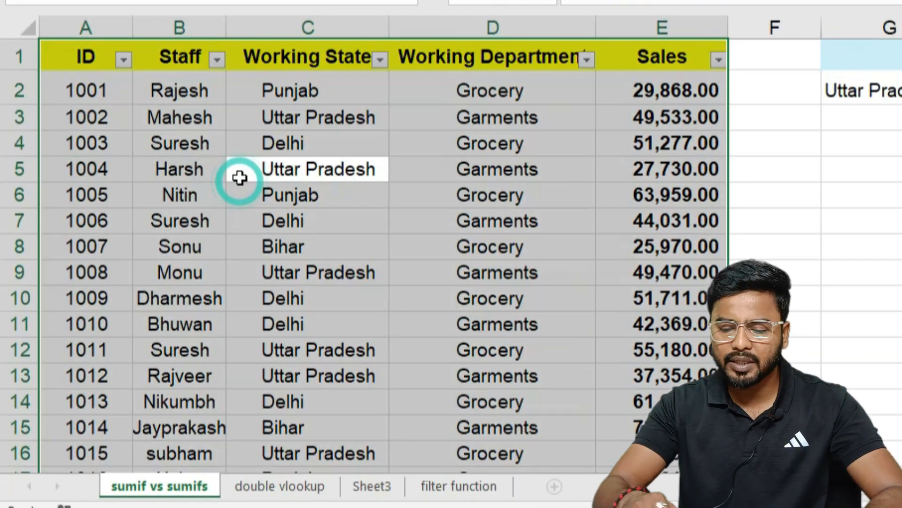
{"action": "key", "text": "ctrl+t"}
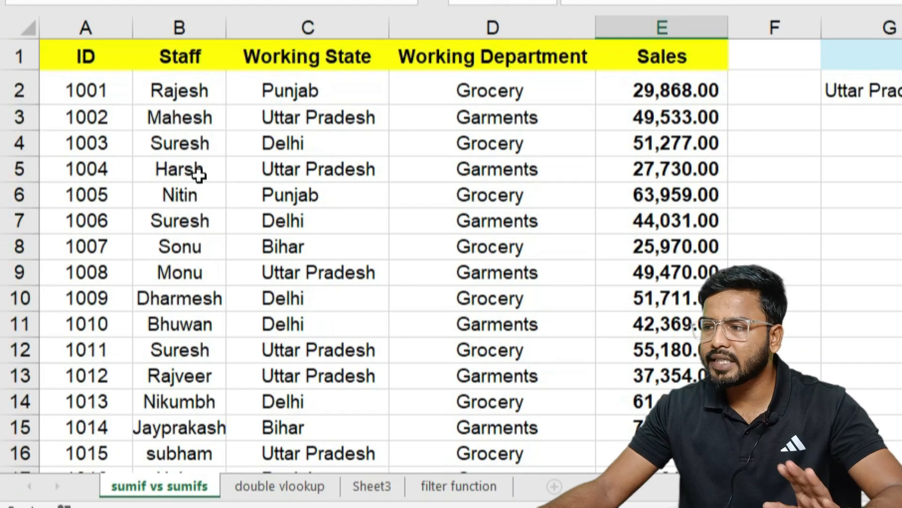
Select the entire sales data range and apply filters to its header row.
{"action": "left_click", "coordinate": [201, 187]}
{"action": "key", "text": "ctrl+a"}
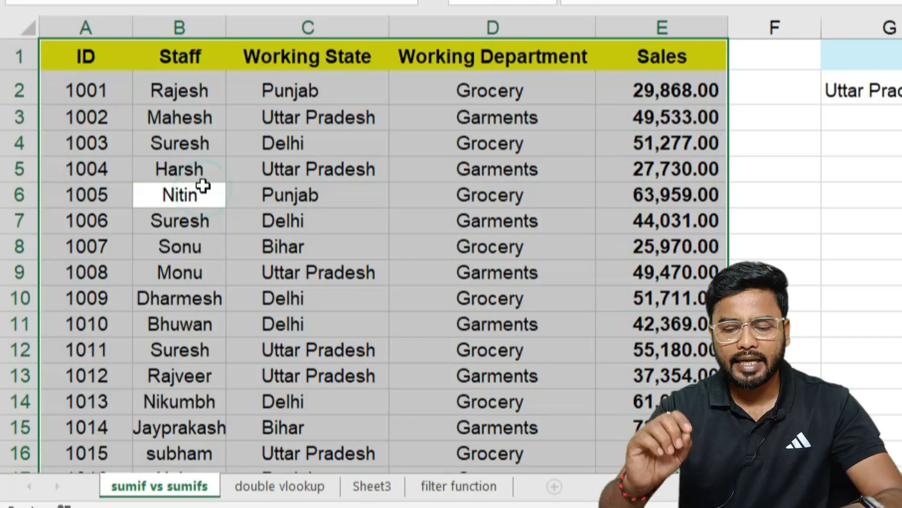
{"action": "key", "text": "ctrl+shift+l"}
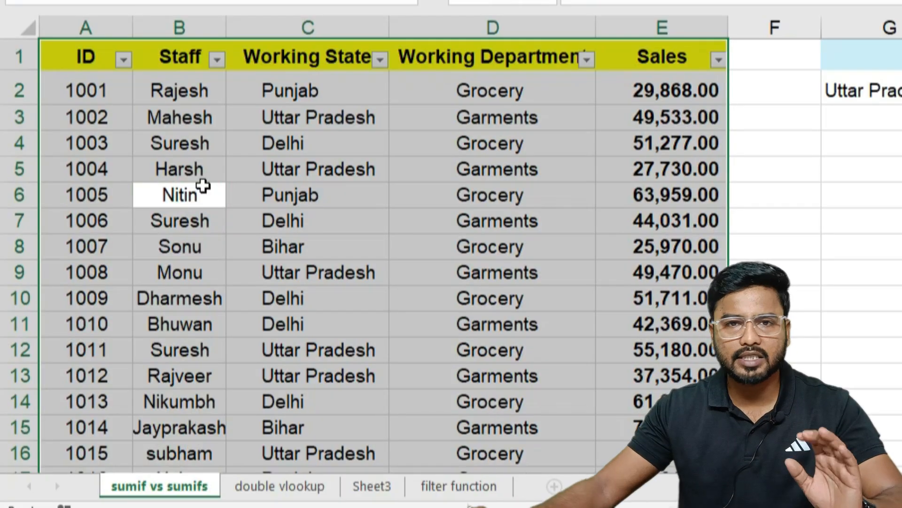
Filter the Working State column to show only Punjab and review the filtered rows.
{"action": "left_click", "coordinate": [379, 59]}
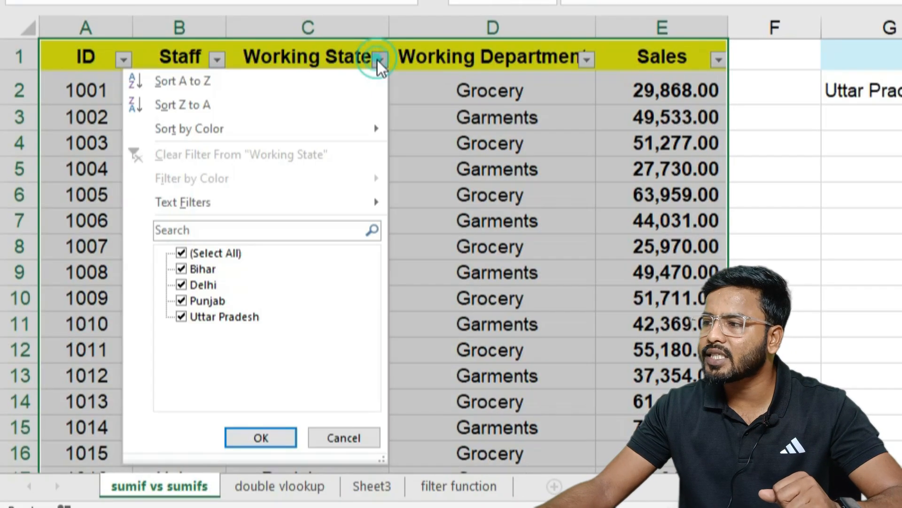
{"action": "left_click", "coordinate": [186, 252]}
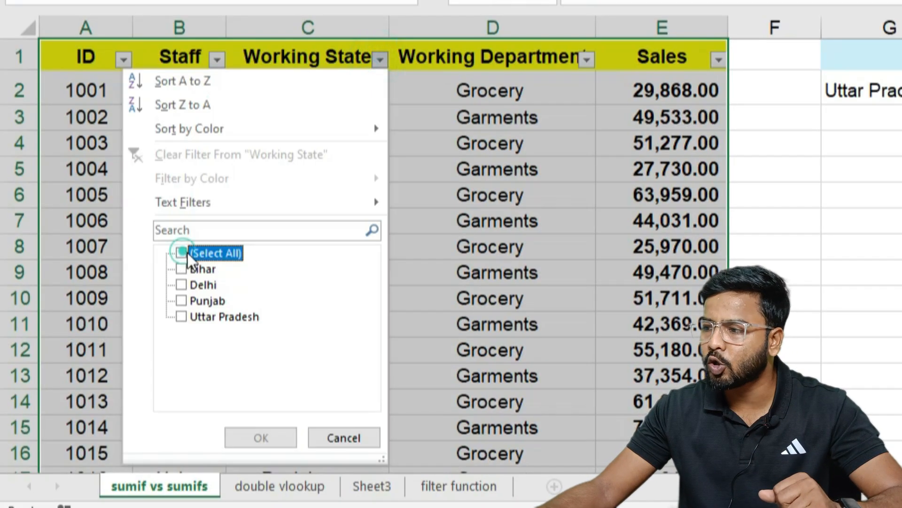
{"action": "left_click", "coordinate": [193, 302]}
{"action": "left_click", "coordinate": [262, 438]}
{"action": "left_click", "coordinate": [658, 376]}
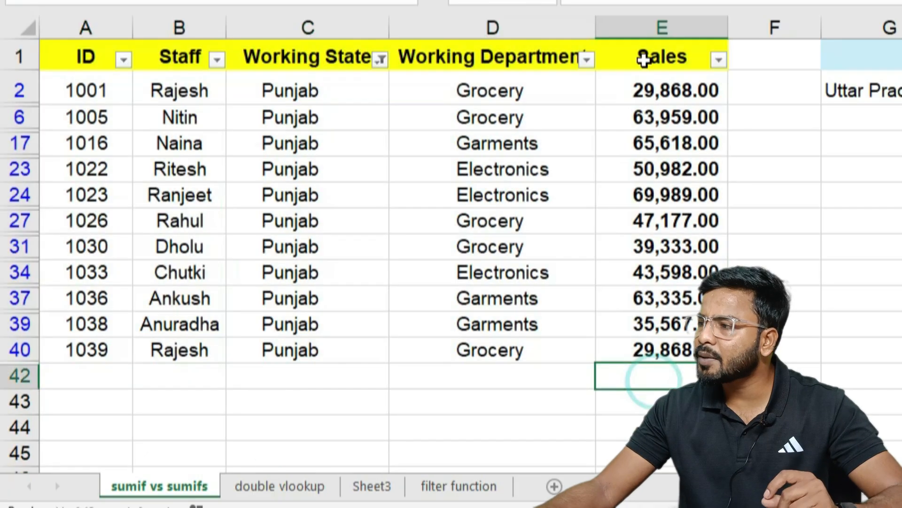
{"action": "left_click_drag", "start_coordinate": [320, 95], "coordinate": [324, 325]}
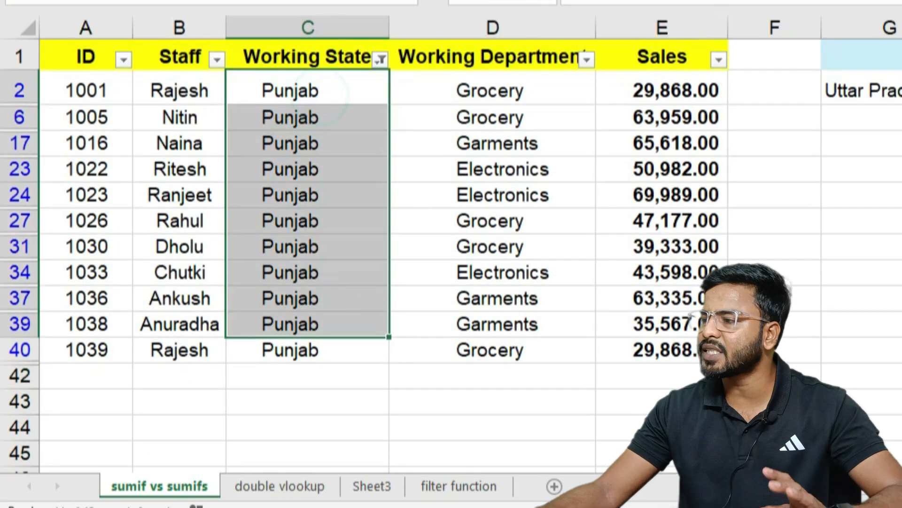
Insert an AutoSum subtotal of the filtered Punjab sales in cell E42, directly below the Sales column.
{"action": "left_click", "coordinate": [702, 368]}
{"action": "key", "text": "alt+equal"}
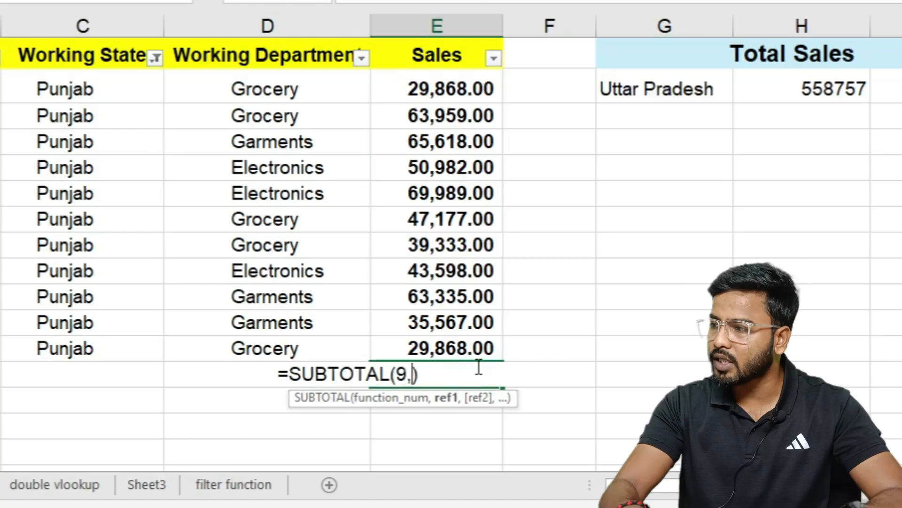
{"action": "key", "text": "Return"}
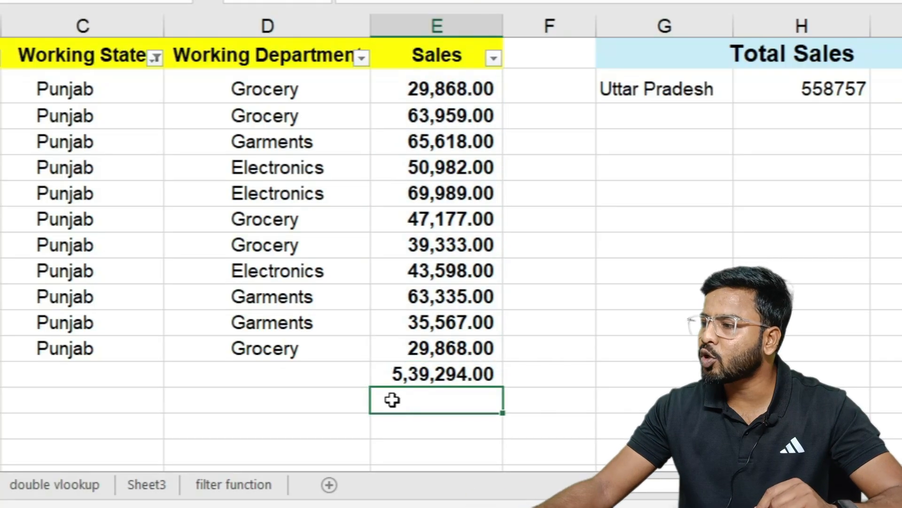
{"action": "left_click", "coordinate": [408, 381]}
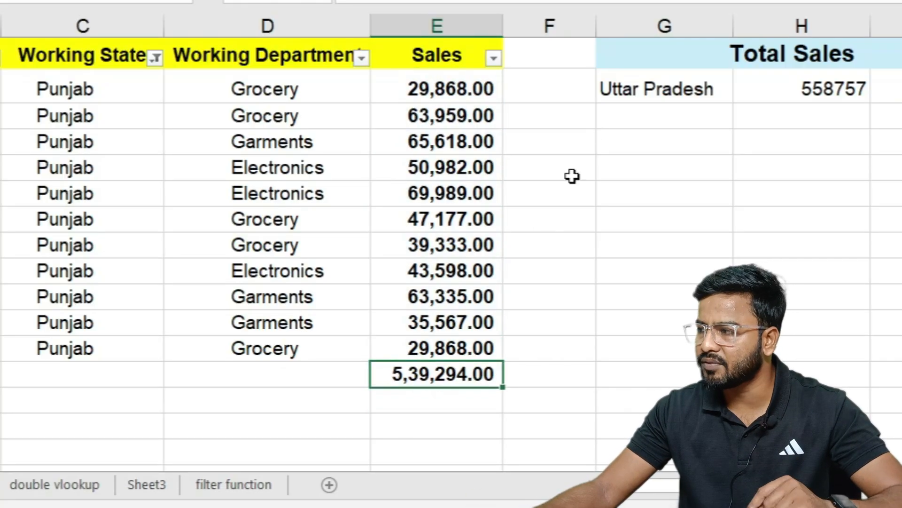
Set the state criterion in G2 to Punjab and compare the H2 total with the subtotal below the Sales column.
{"action": "left_click", "coordinate": [628, 86]}
{"action": "type", "text": "Pun"}
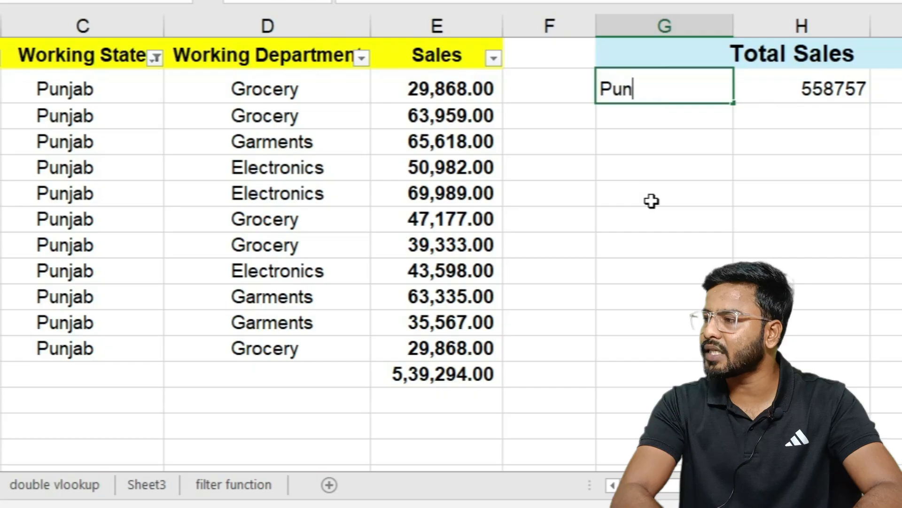
{"action": "type", "text": "jab"}
{"action": "key", "text": "Return"}
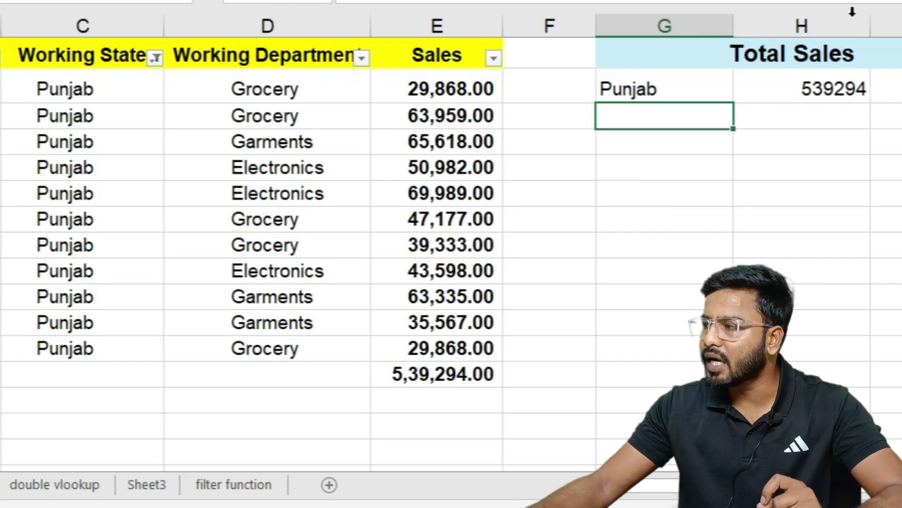
{"action": "left_click", "coordinate": [832, 84]}
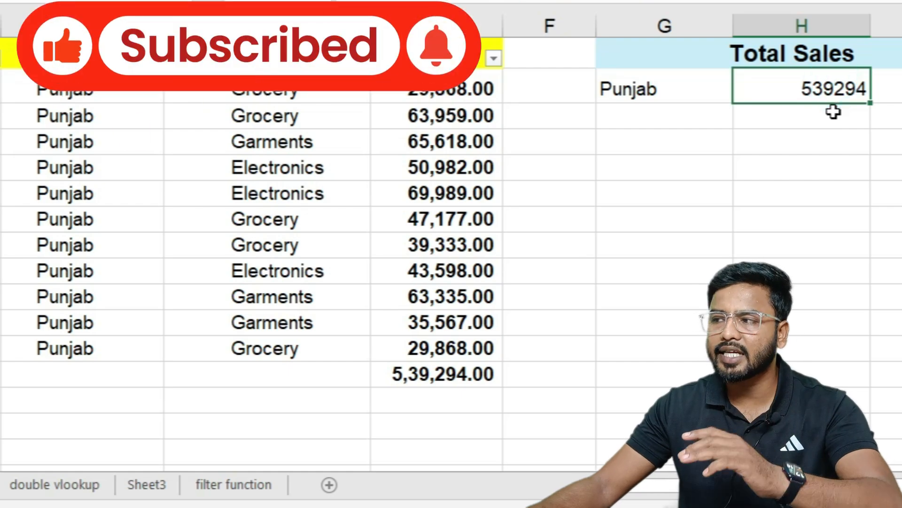
Clear the filter from the Working State column so all states are listed.
{"action": "key", "text": "Left"}
{"action": "left_click", "coordinate": [155, 58]}
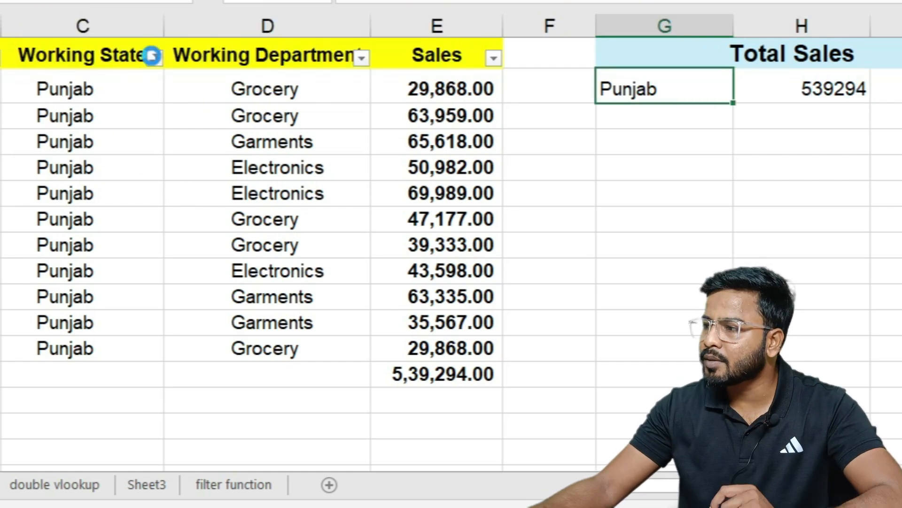
{"action": "left_click", "coordinate": [52, 153]}
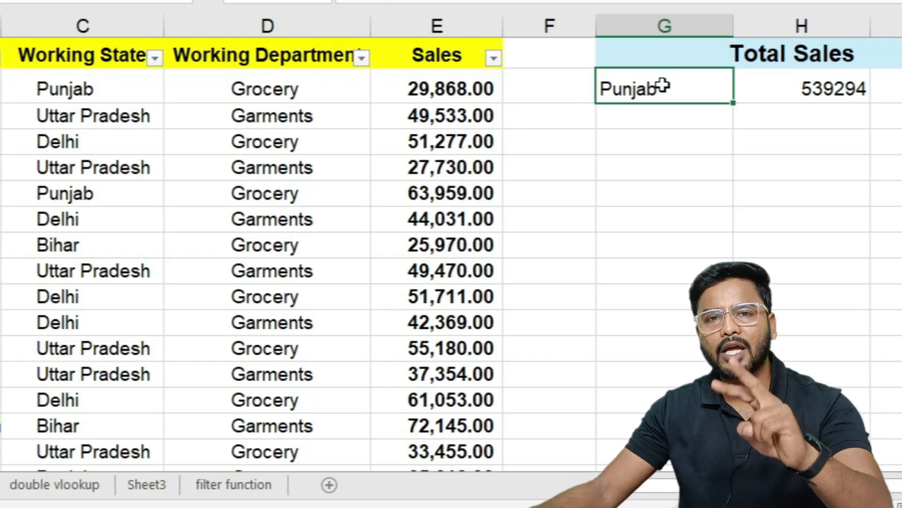
Enter Punjab in cell G5 and Grocery in cell H5 as the state and department criteria.
{"action": "left_click", "coordinate": [76, 90]}
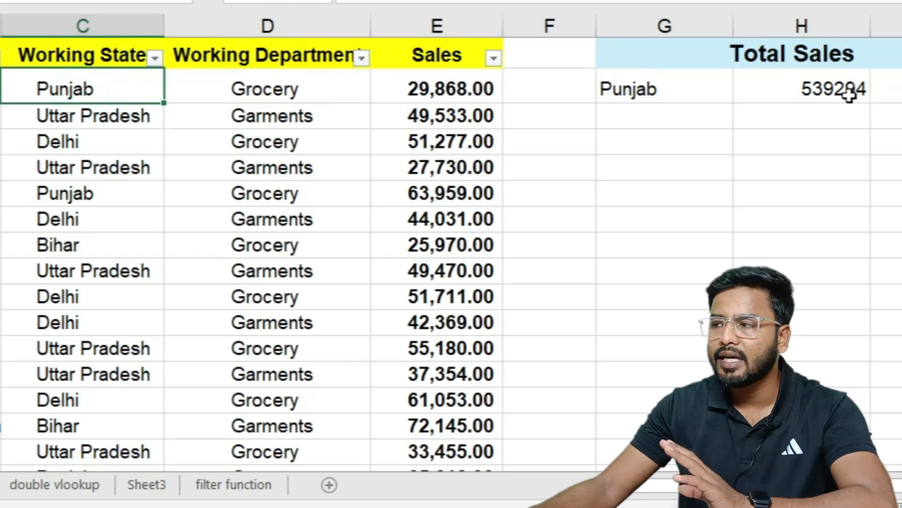
{"action": "left_click", "coordinate": [276, 90]}
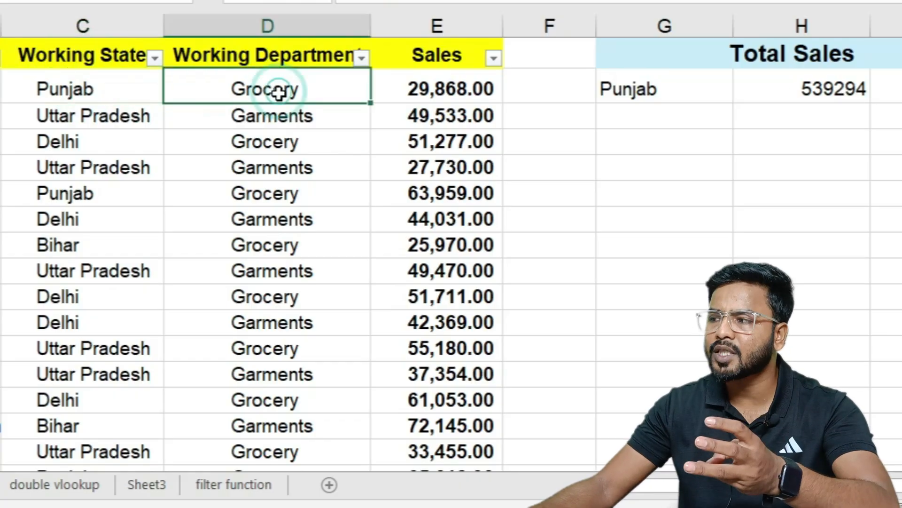
{"action": "left_click", "coordinate": [273, 119]}
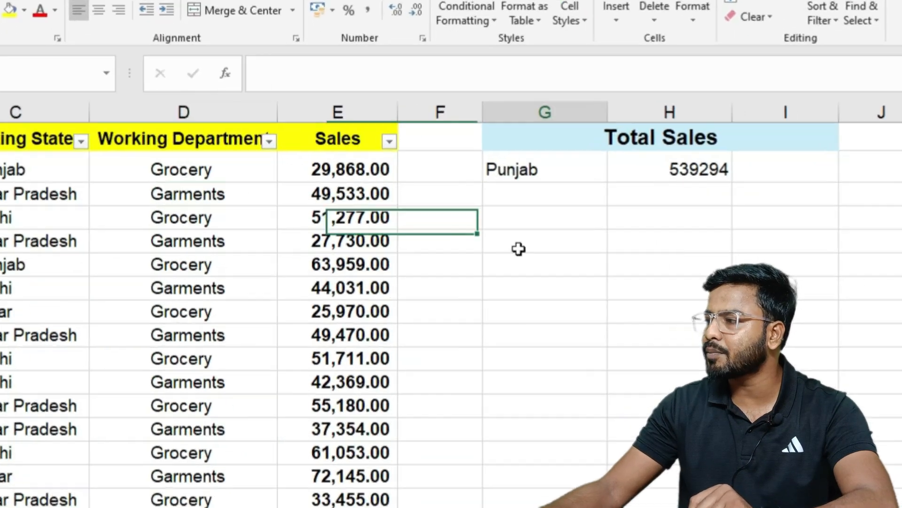
{"action": "left_click", "coordinate": [635, 175]}
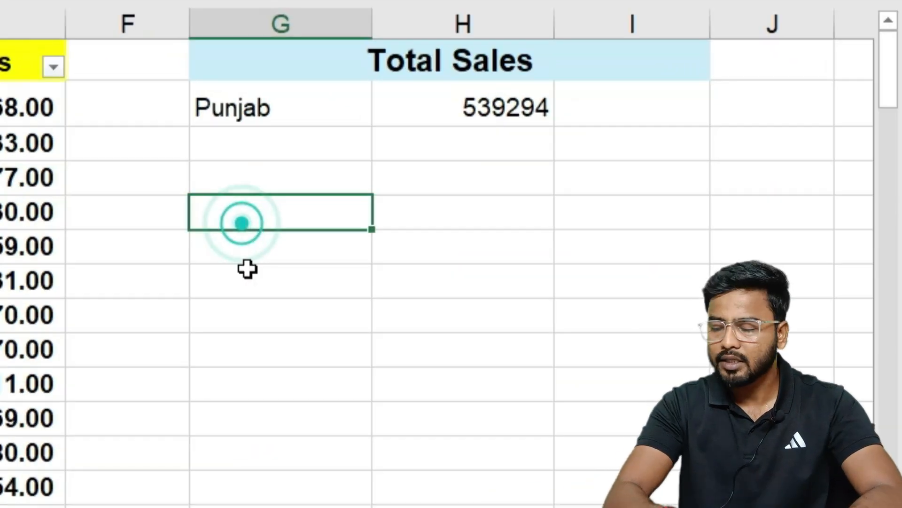
{"action": "key", "text": "F2"}
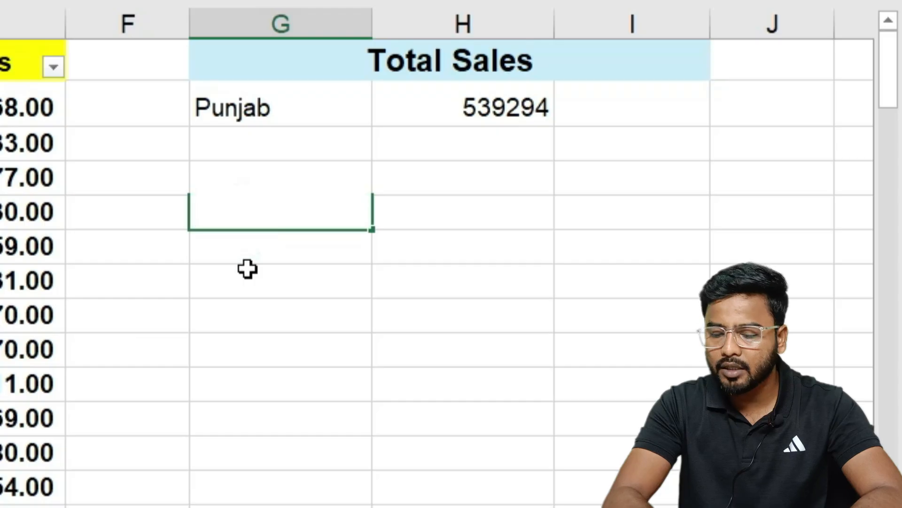
{"action": "type", "text": "Punjab"}
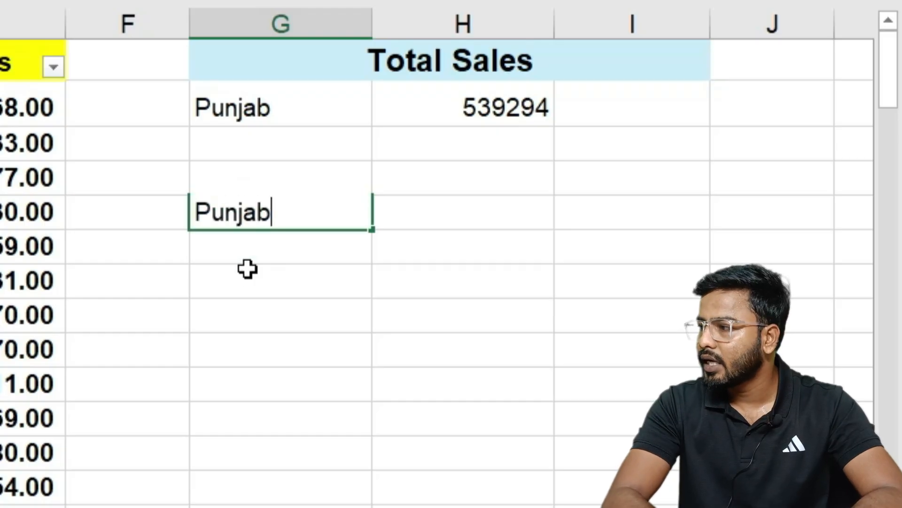
{"action": "key", "text": "Tab"}
{"action": "type", "text": "Grocery"}
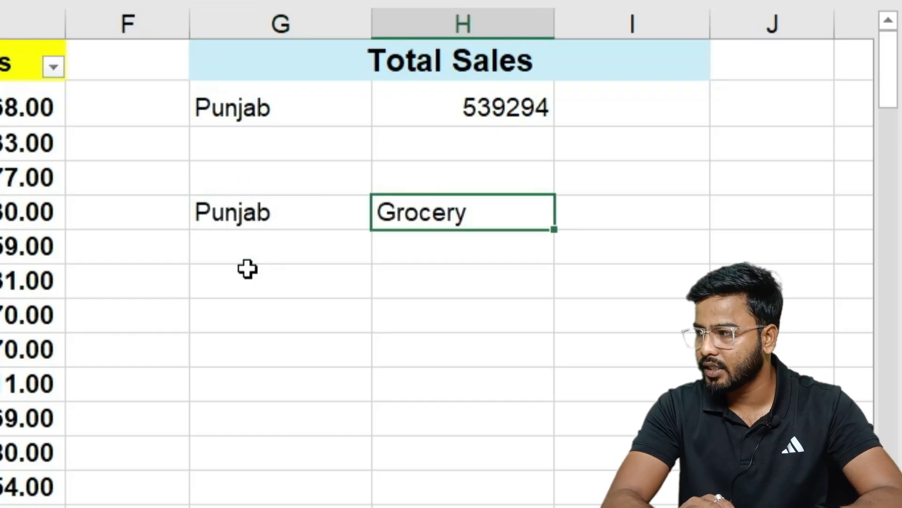
Start a SUMIFS formula in cell I5 with the Sales values E2:E41 as the sum range.
{"action": "key", "text": "Tab"}
{"action": "key", "text": "F2"}
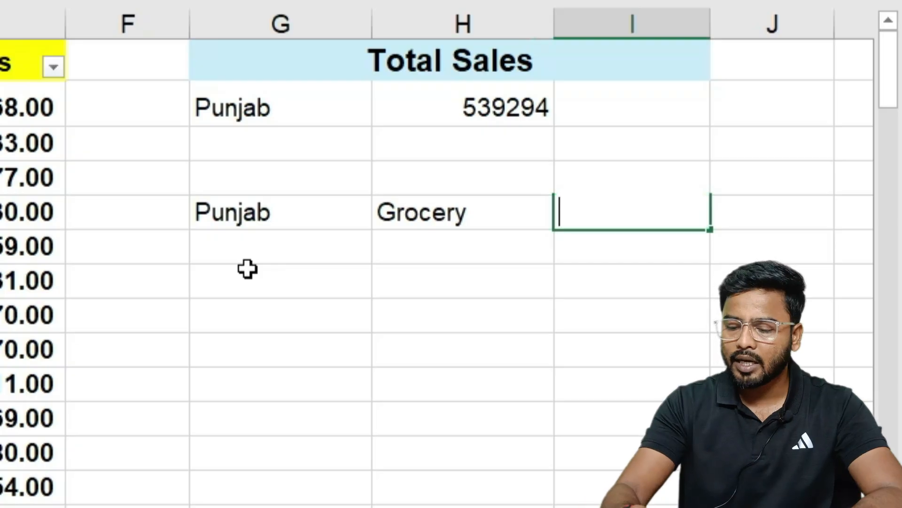
{"action": "type", "text": "=sumifs"}
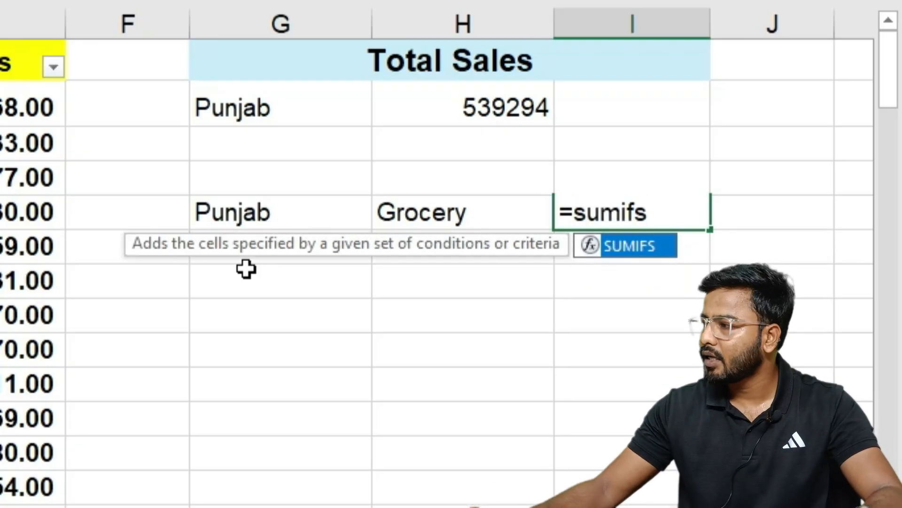
{"action": "key", "text": "Tab"}
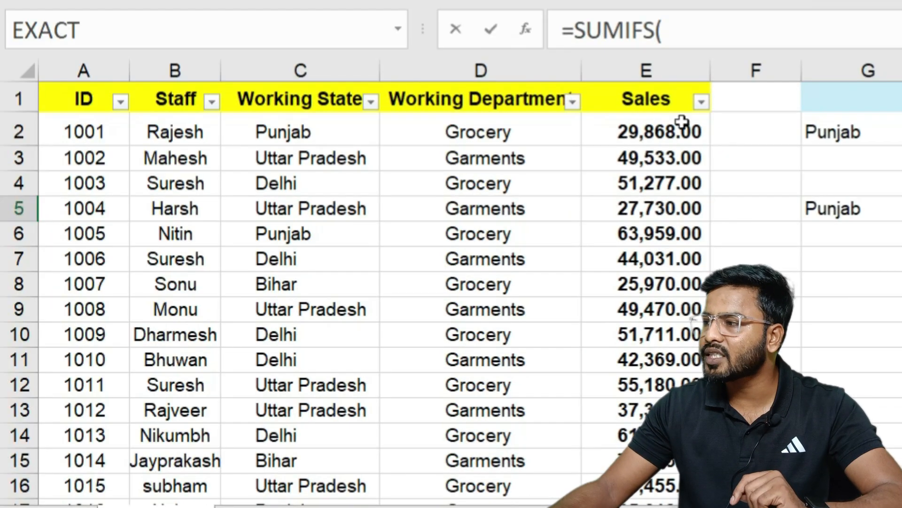
{"action": "left_click", "coordinate": [660, 130]}
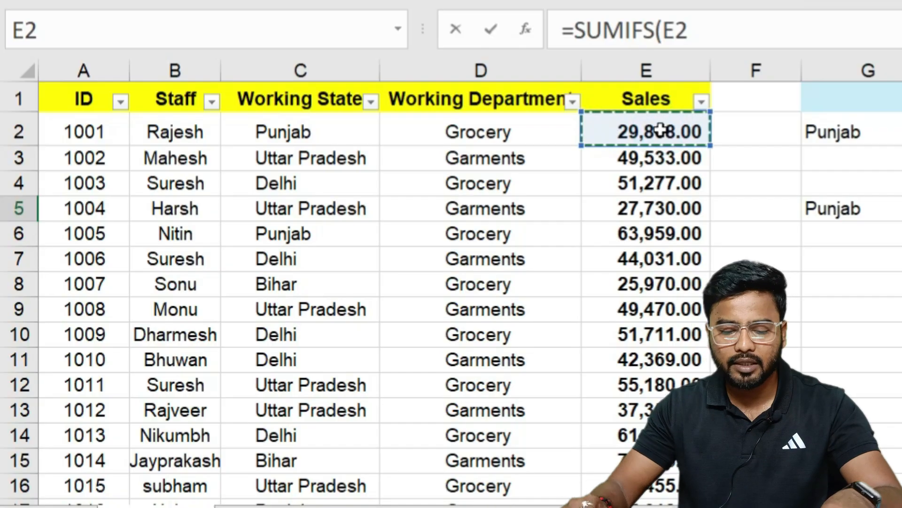
{"action": "key", "text": "ctrl+shift+Down"}
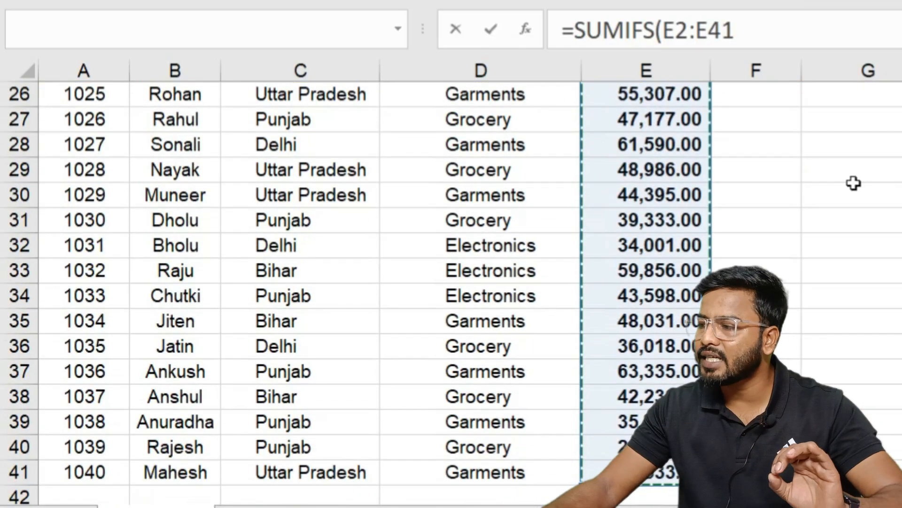
{"action": "scroll", "coordinate": [854, 183], "scroll_direction": "up", "scroll_amount": 5}
{"action": "scroll", "coordinate": [451, 291], "scroll_direction": "up", "scroll_amount": 3}
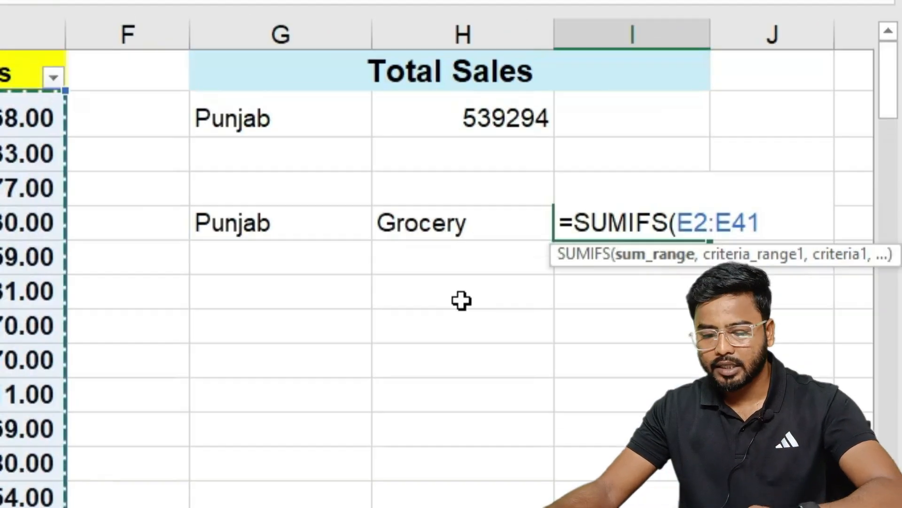
Add the Working State range C2:C41 with cell G5 as the first criterion of the SUMIFS formula.
{"action": "type", "text": ","}
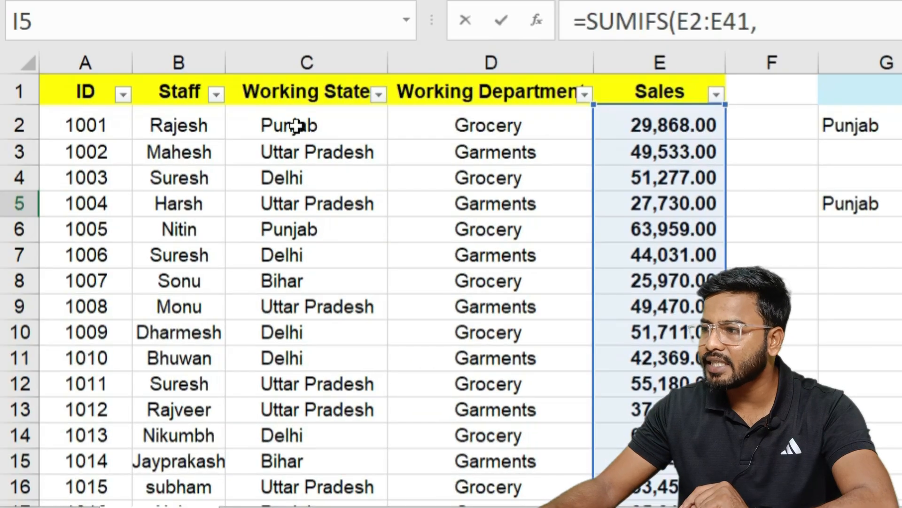
{"action": "left_click", "coordinate": [296, 126]}
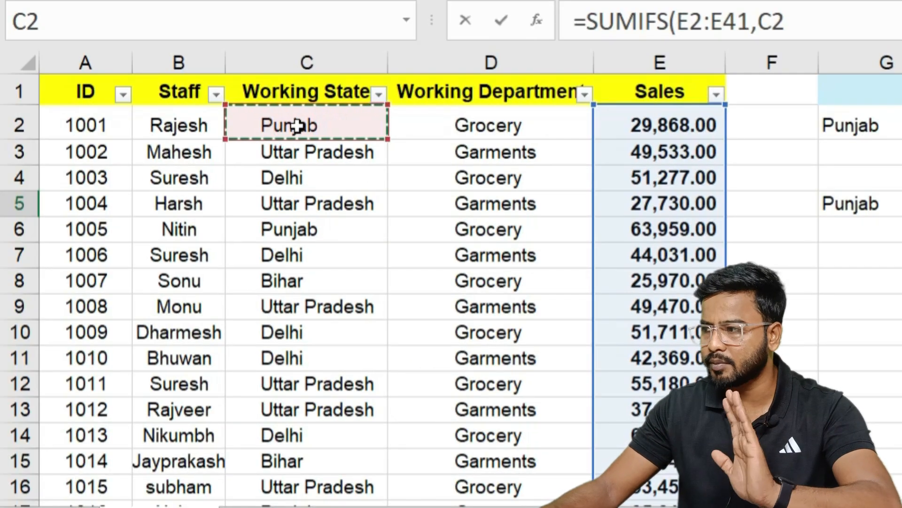
{"action": "key", "text": "ctrl+shift+Down"}
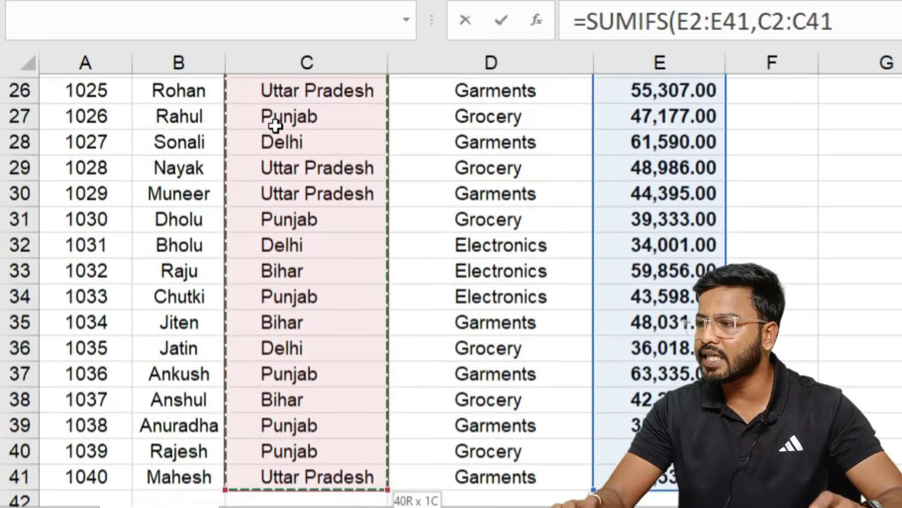
{"action": "scroll", "coordinate": [272, 125], "scroll_direction": "up", "scroll_amount": 8}
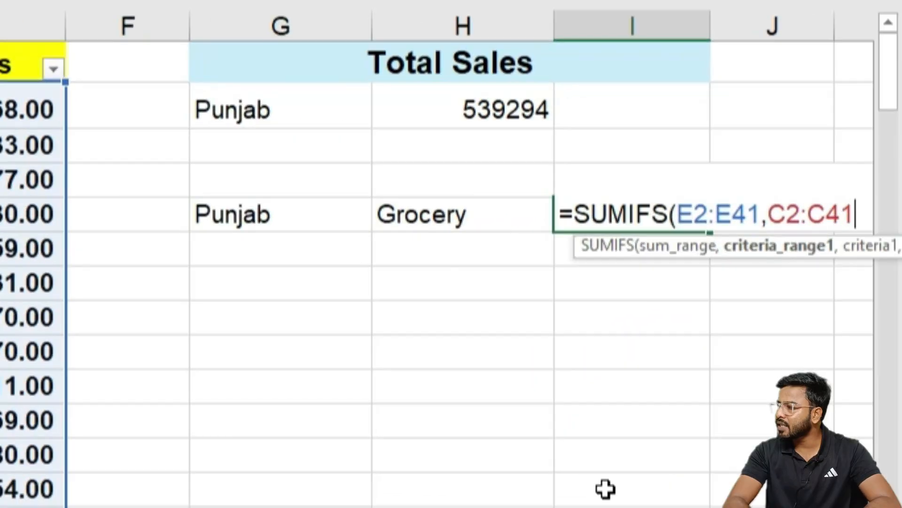
{"action": "type", "text": ","}
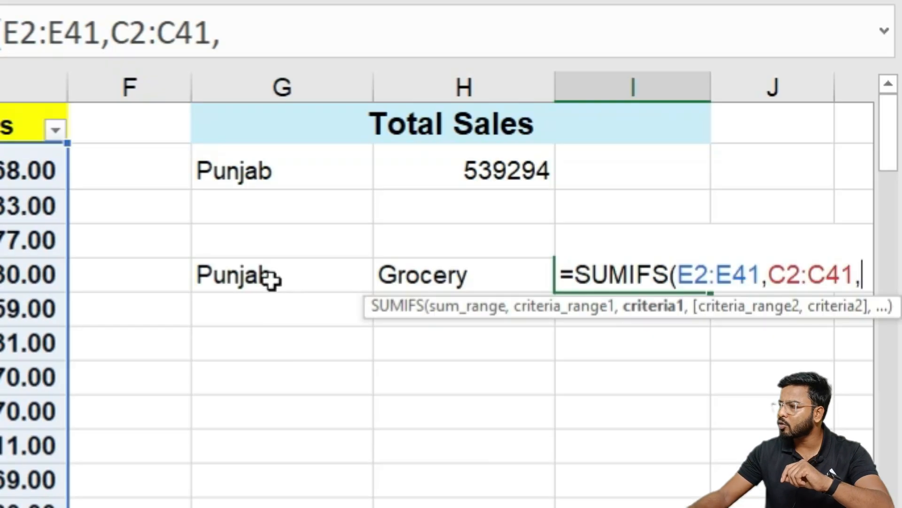
{"action": "left_click", "coordinate": [875, 168]}
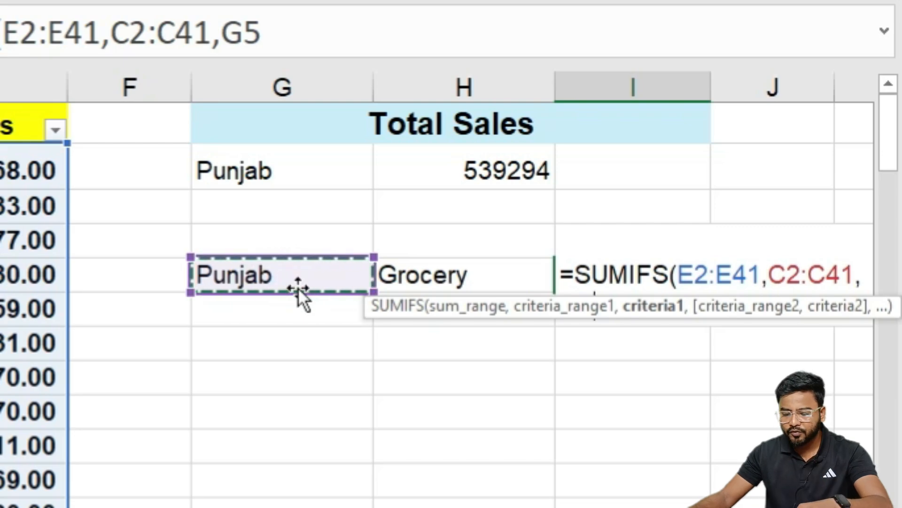
Add the Working Department range D2:D41 with cell H5 as the second criterion and complete the SUMIFS formula.
{"action": "type", "text": ","}
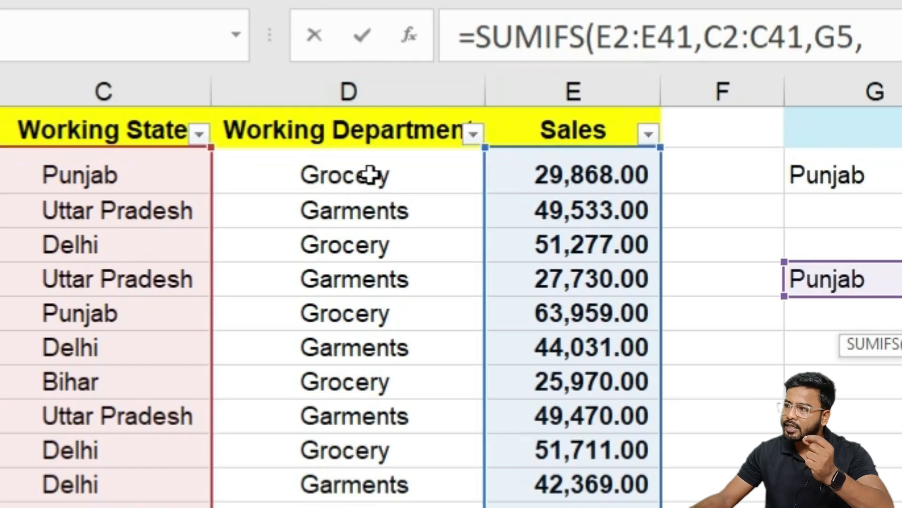
{"action": "left_click", "coordinate": [370, 173]}
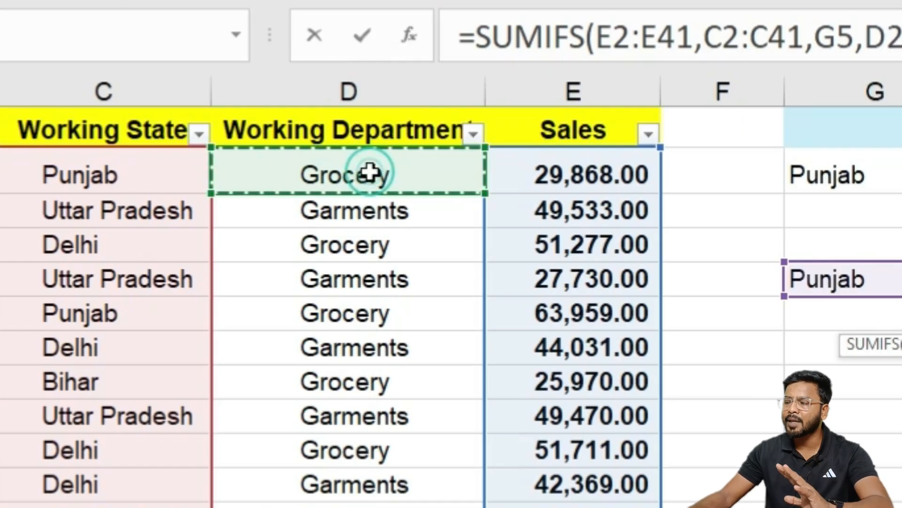
{"action": "key", "text": "ctrl+shift+Down"}
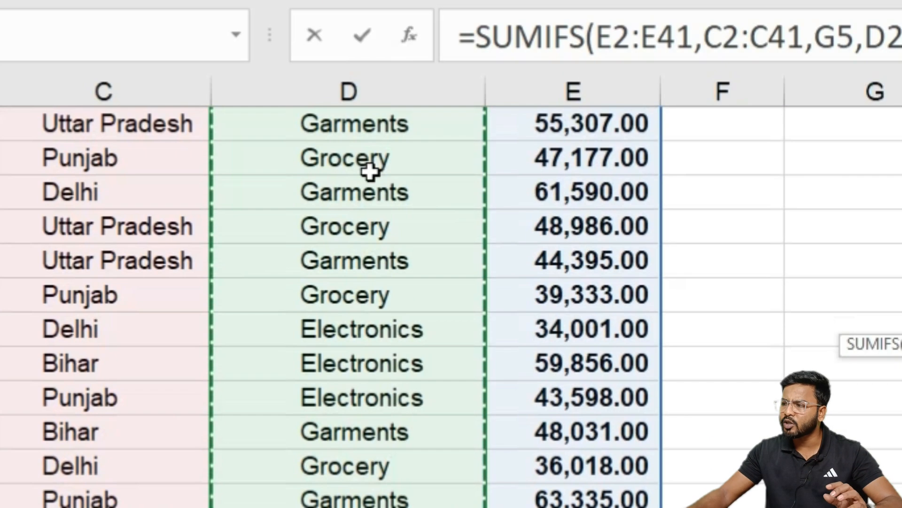
{"action": "scroll", "coordinate": [689, 324], "scroll_direction": "up", "scroll_amount": 10}
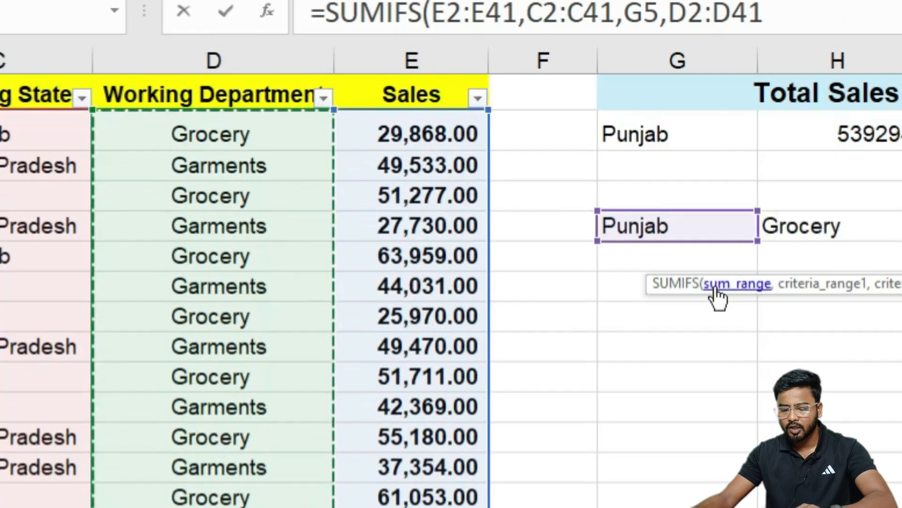
{"action": "type", "text": ","}
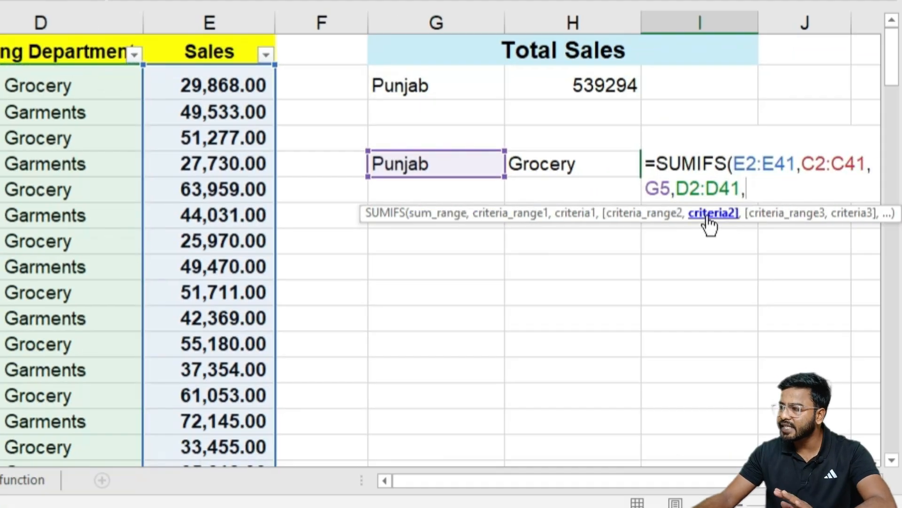
{"action": "left_click", "coordinate": [529, 161]}
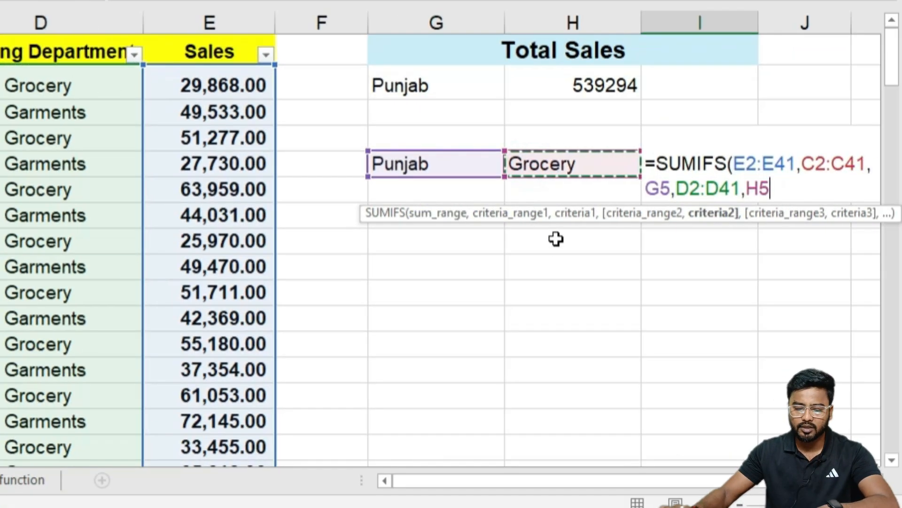
{"action": "type", "text": ")"}
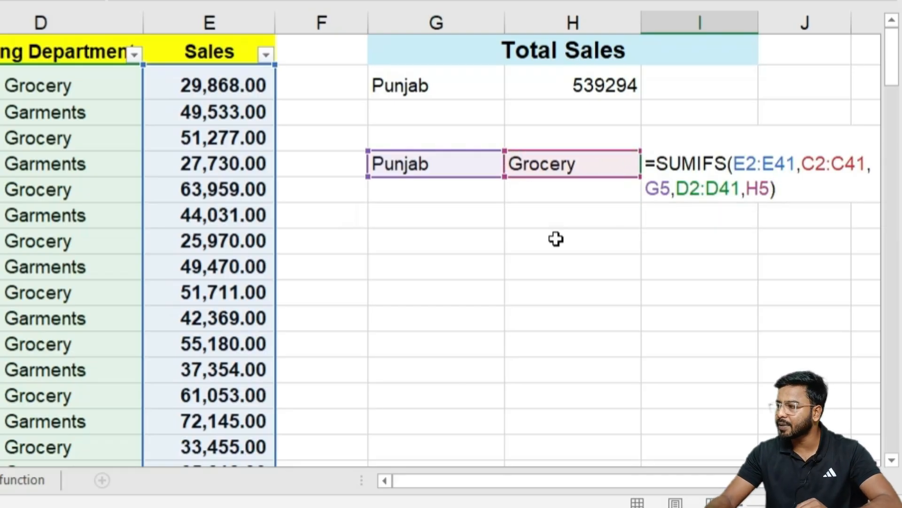
{"action": "key", "text": "Return"}
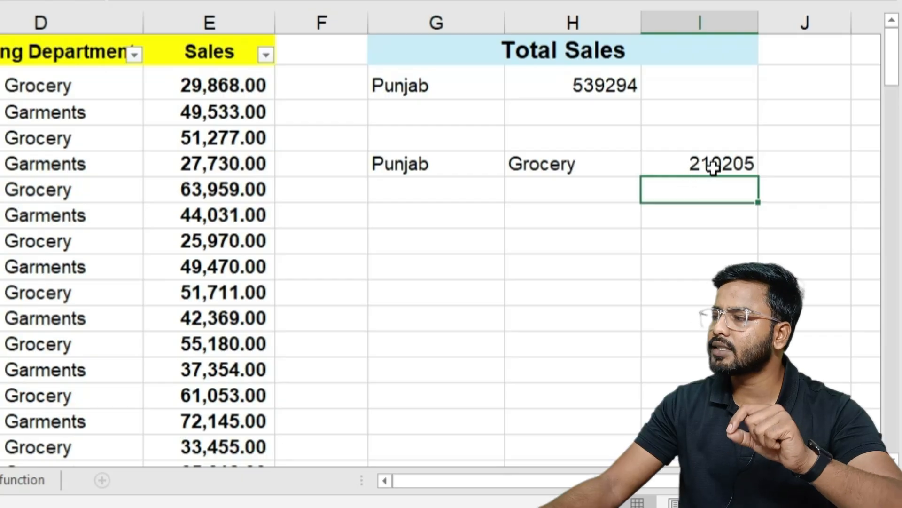
Move the state, department and total cells G5:I5 below the data table, starting at cell G47.
{"action": "left_click_drag", "start_coordinate": [399, 164], "coordinate": [705, 164]}
{"action": "key", "text": "ctrl+c"}
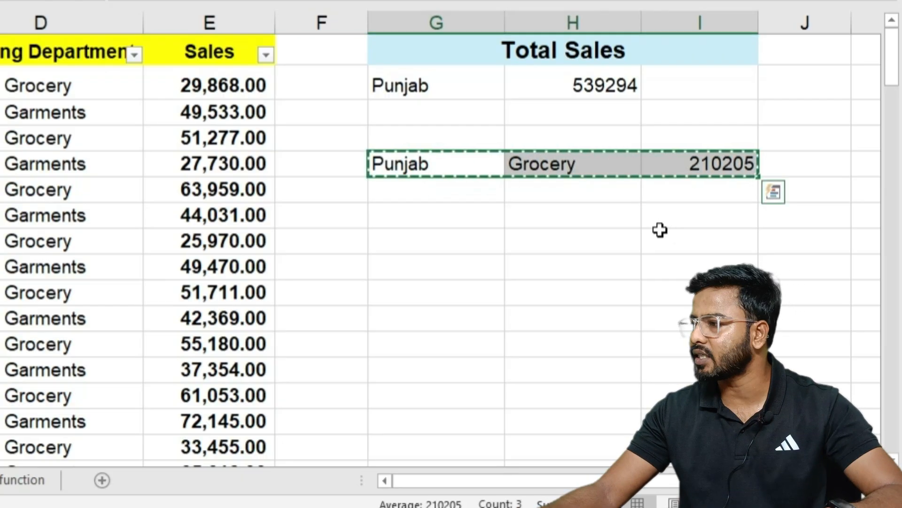
{"action": "scroll", "coordinate": [658, 230], "scroll_direction": "down", "scroll_amount": 15}
{"action": "left_click", "coordinate": [419, 298]}
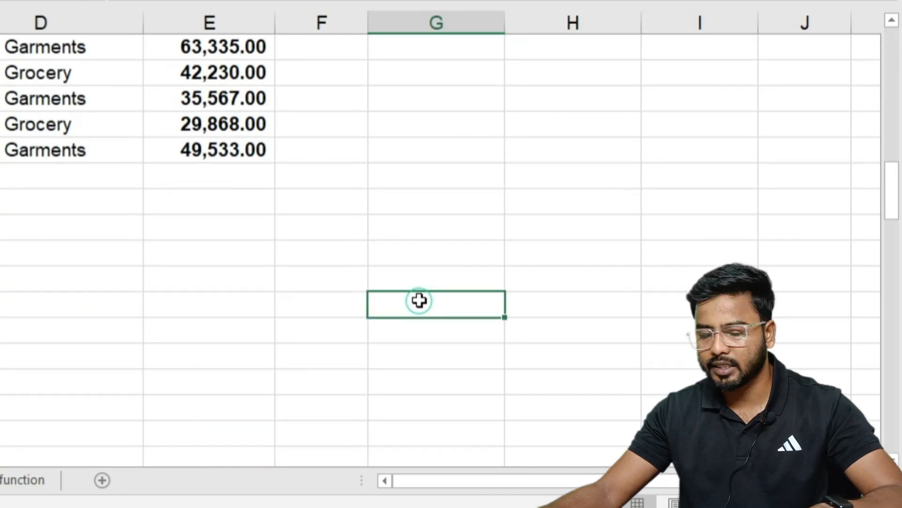
{"action": "key", "text": "ctrl+v"}
Filter the Working State column to show only Punjab.
{"action": "scroll", "coordinate": [423, 294], "scroll_direction": "up", "scroll_amount": 15}
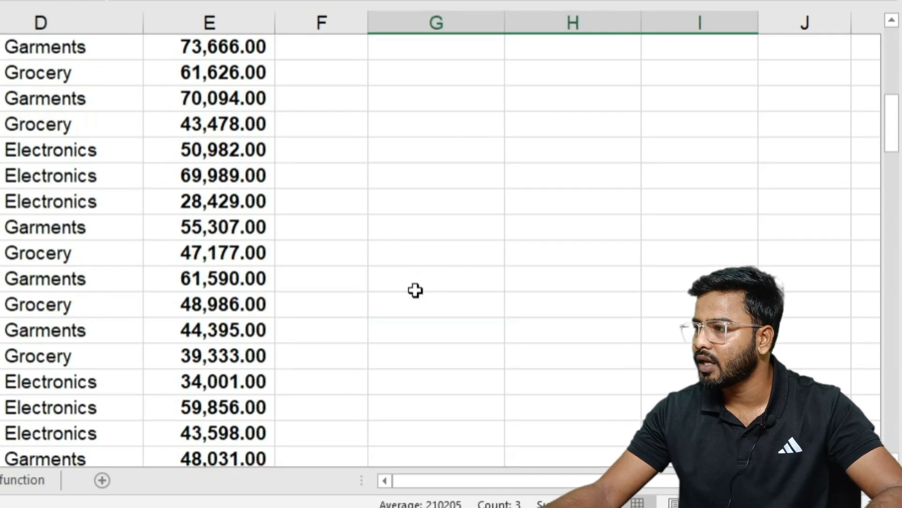
{"action": "scroll", "coordinate": [415, 290], "scroll_direction": "left", "scroll_amount": 3}
{"action": "left_click", "coordinate": [378, 53]}
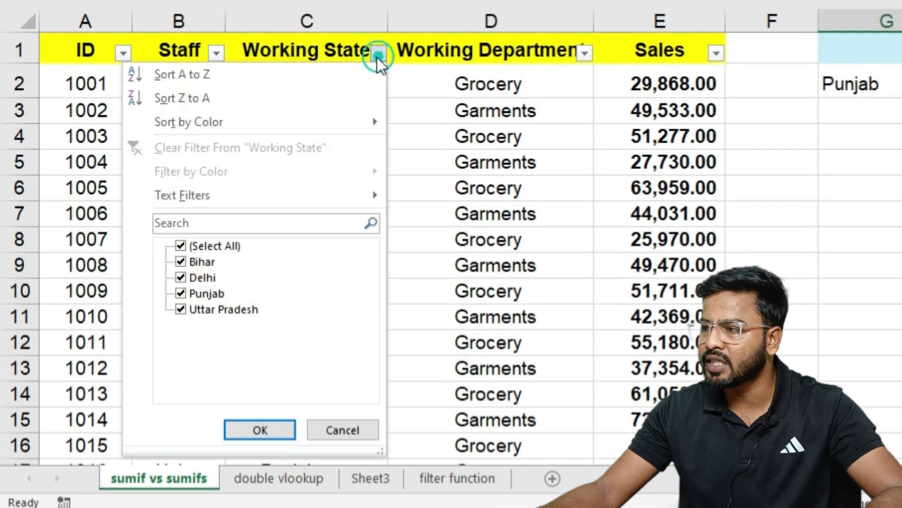
{"action": "left_click", "coordinate": [179, 246]}
{"action": "left_click", "coordinate": [180, 279]}
{"action": "left_click", "coordinate": [181, 293]}
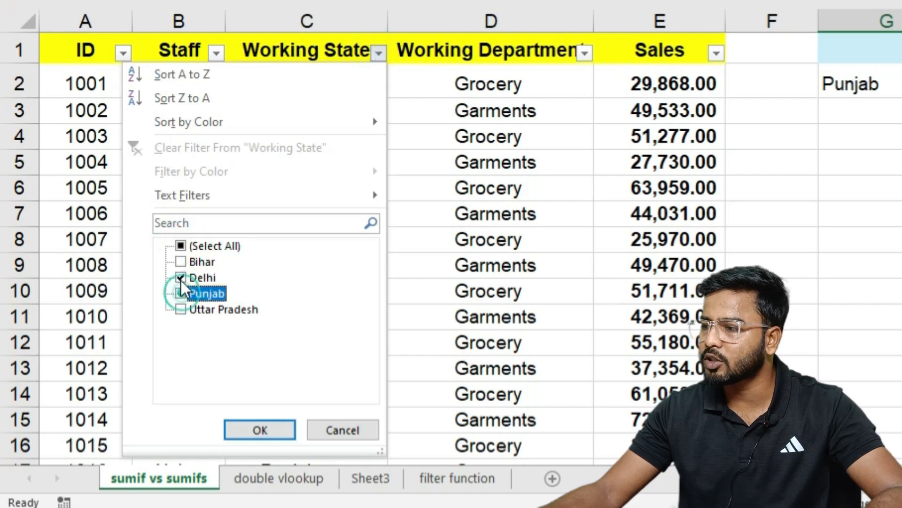
{"action": "left_click", "coordinate": [181, 277]}
{"action": "left_click", "coordinate": [260, 430]}
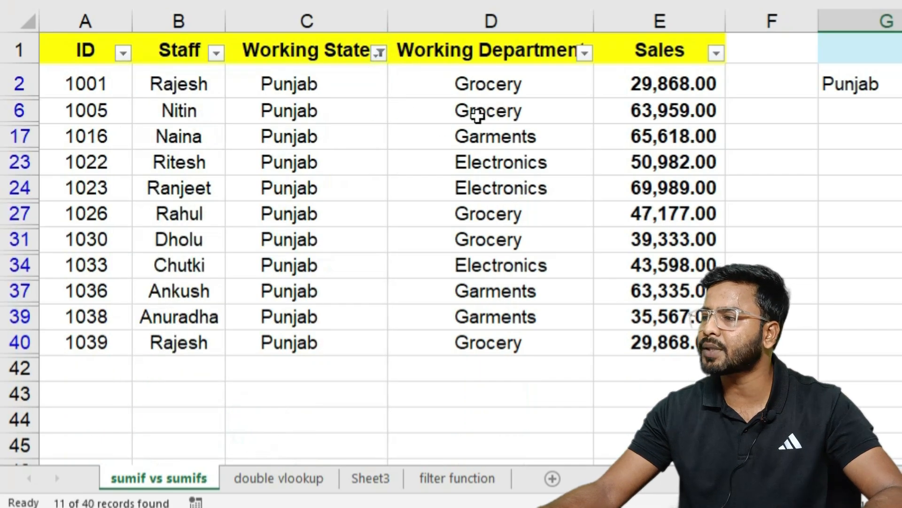
Filter the Working Department column to show only Grocery.
{"action": "left_click", "coordinate": [582, 52]}
{"action": "left_click", "coordinate": [393, 245]}
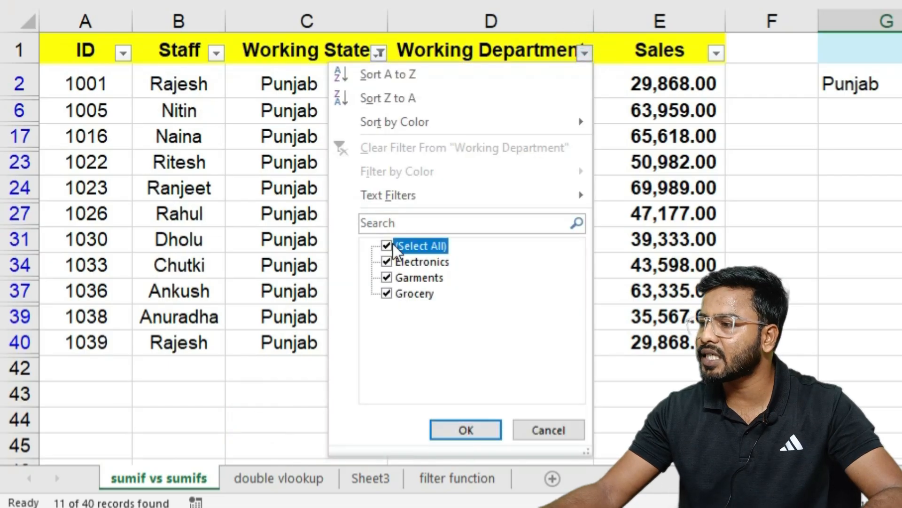
{"action": "left_click", "coordinate": [387, 293]}
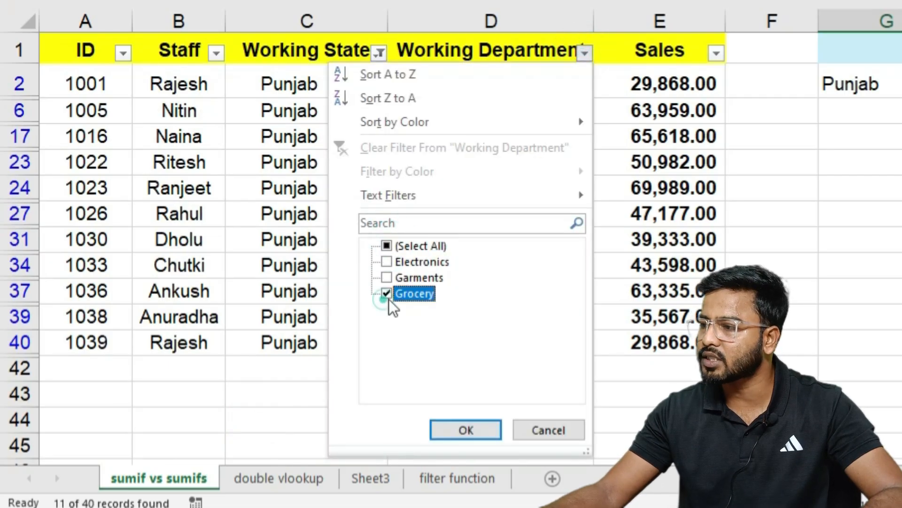
{"action": "left_click", "coordinate": [454, 426]}
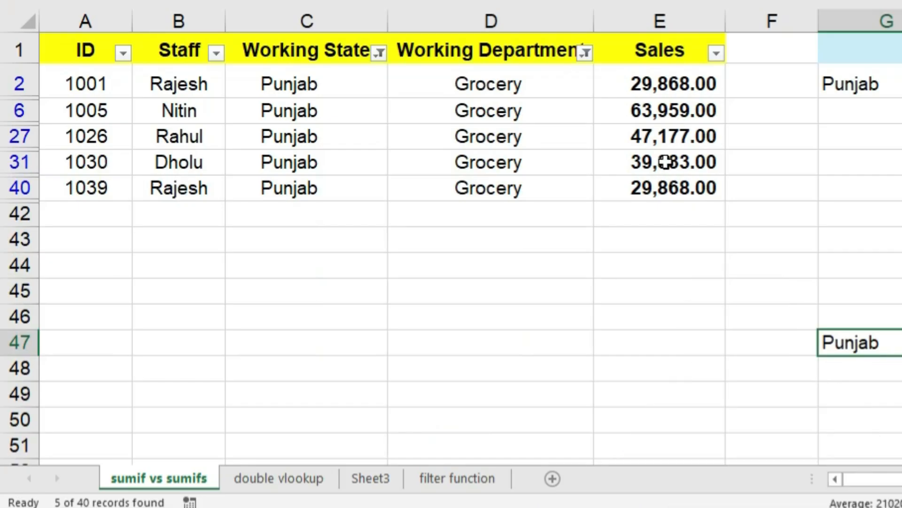
Add up the filtered Punjab Grocery sales in cell F43 with the formula =E2+E6+E27+E31+E40.
{"action": "left_click", "coordinate": [735, 242]}
{"action": "type", "text": "="}
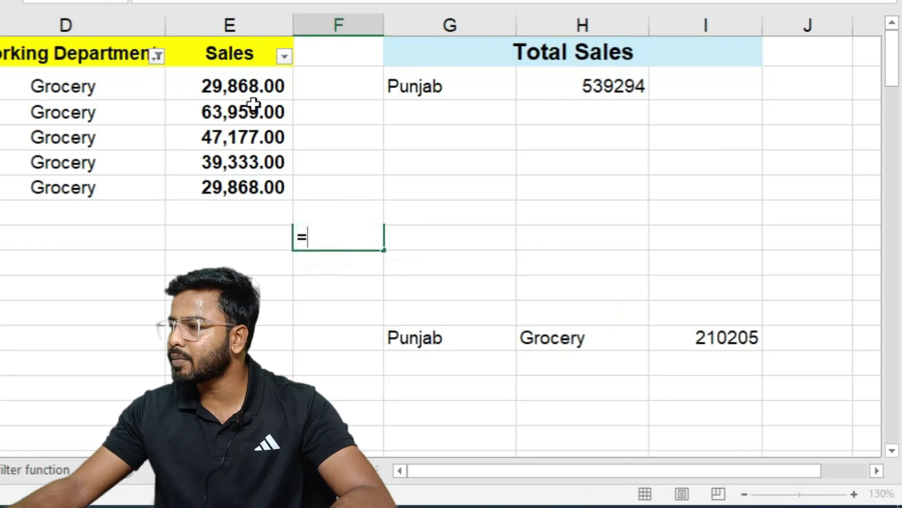
{"action": "left_click", "coordinate": [266, 86]}
{"action": "type", "text": "+"}
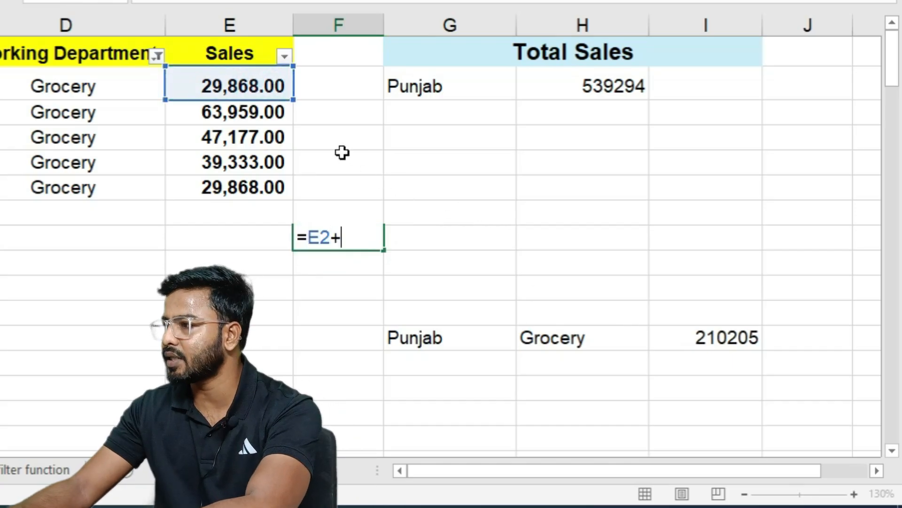
{"action": "left_click", "coordinate": [282, 114]}
{"action": "type", "text": "+"}
{"action": "left_click", "coordinate": [272, 142]}
{"action": "type", "text": "+"}
{"action": "left_click", "coordinate": [262, 156]}
{"action": "type", "text": "+"}
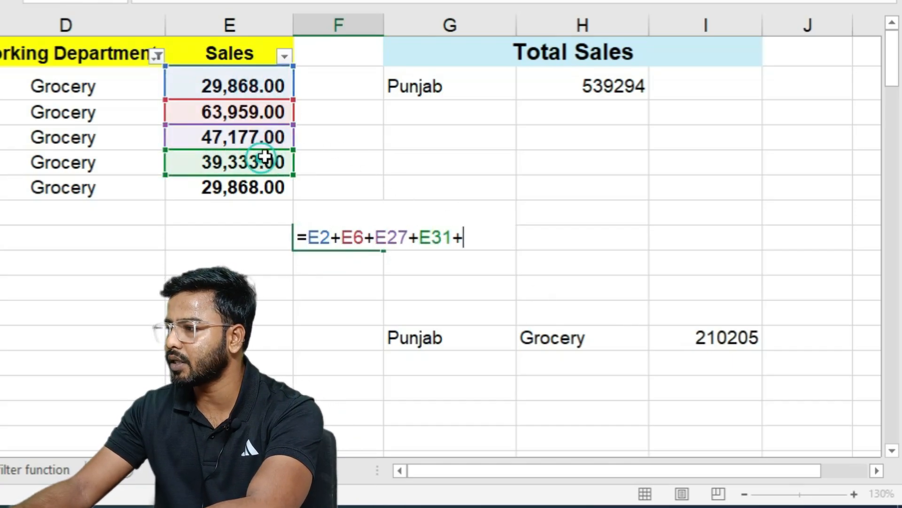
{"action": "left_click", "coordinate": [258, 183]}
{"action": "key", "text": "Return"}
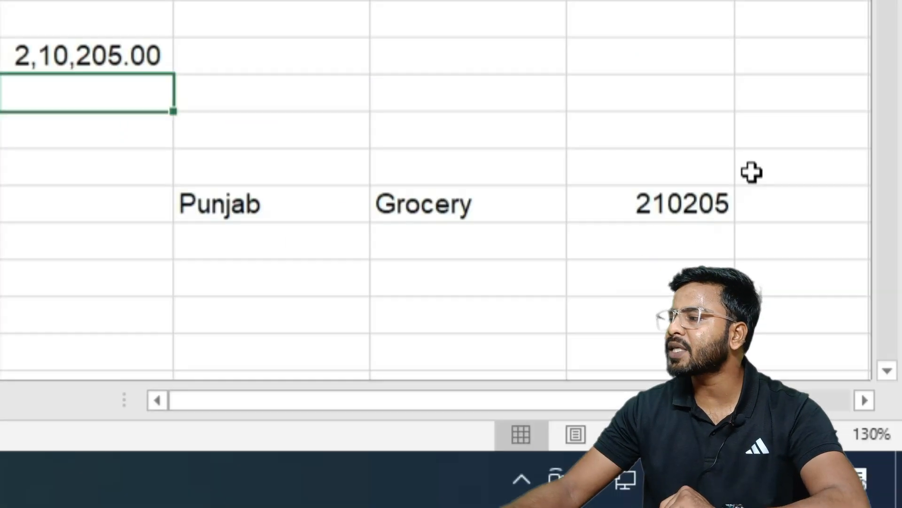
Select the SUMIFS total in I47 and clear the filter from the Working State column.
{"action": "left_click", "coordinate": [671, 200]}
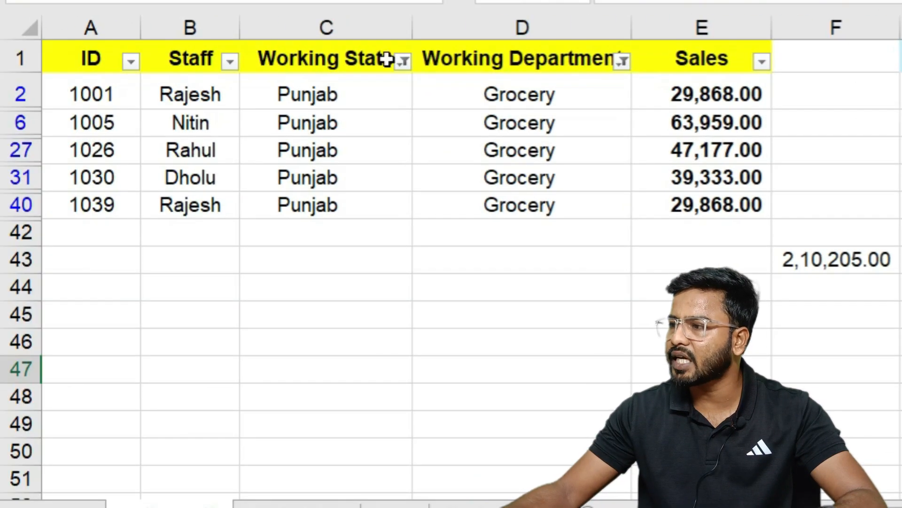
{"action": "left_click", "coordinate": [400, 61]}
{"action": "left_click", "coordinate": [211, 154]}
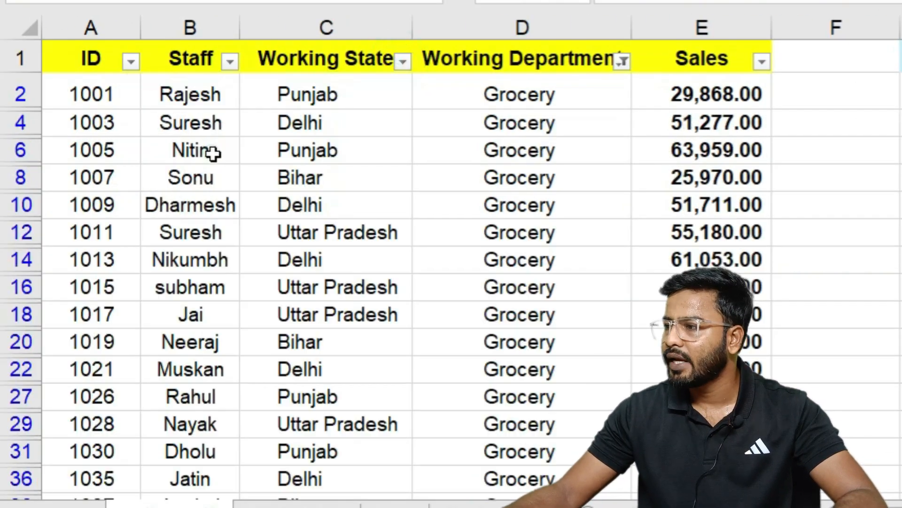
Clear the filter from the Working Department column.
{"action": "left_click", "coordinate": [622, 60]}
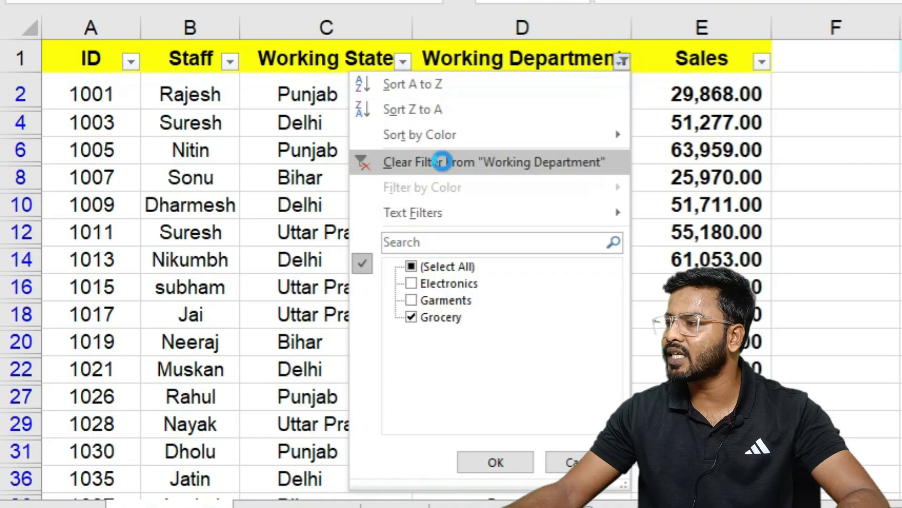
{"action": "left_click", "coordinate": [442, 160]}
Move the Punjab, Grocery and SUMIFS total cells from G47:I47 up to G4:I4, under the Total Sales heading.
{"action": "scroll", "coordinate": [500, 232], "scroll_direction": "down", "scroll_amount": 14}
{"action": "scroll", "coordinate": [470, 301], "scroll_direction": "up", "scroll_amount": 1}
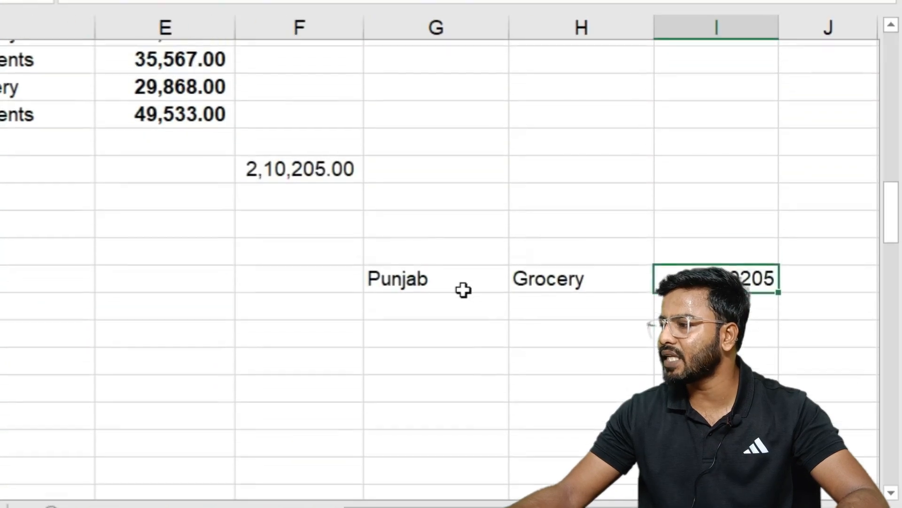
{"action": "left_click_drag", "start_coordinate": [399, 323], "coordinate": [705, 324]}
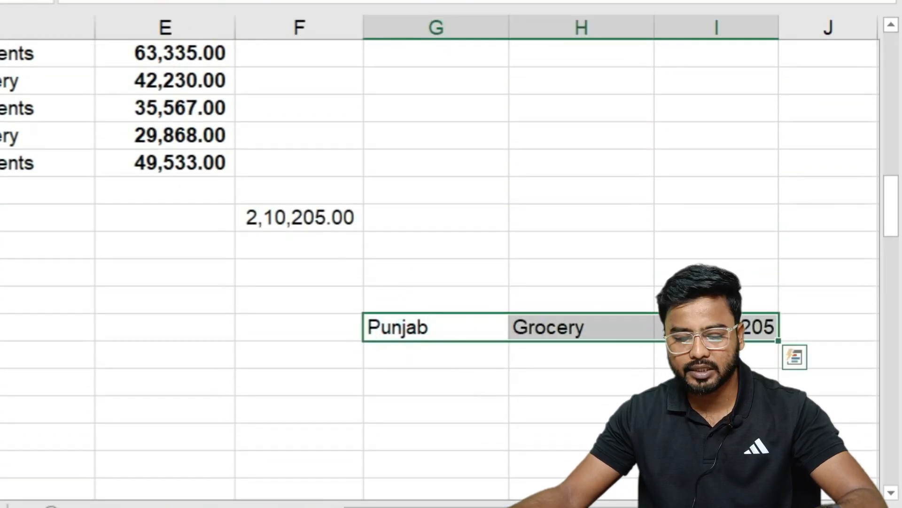
{"action": "left_click_drag", "start_coordinate": [622, 323], "coordinate": [604, 151]}
{"action": "left_click", "coordinate": [463, 155]}
{"action": "left_click", "coordinate": [558, 151]}
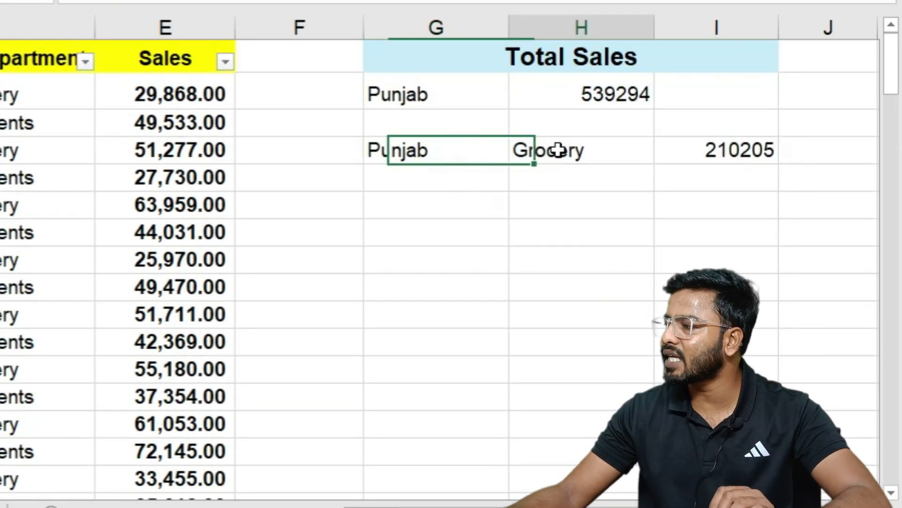
Add a list data validation to cell G4 with the source Punjab, Delhi, Uttar Pradesh, Bihar.
{"action": "left_click", "coordinate": [468, 158]}
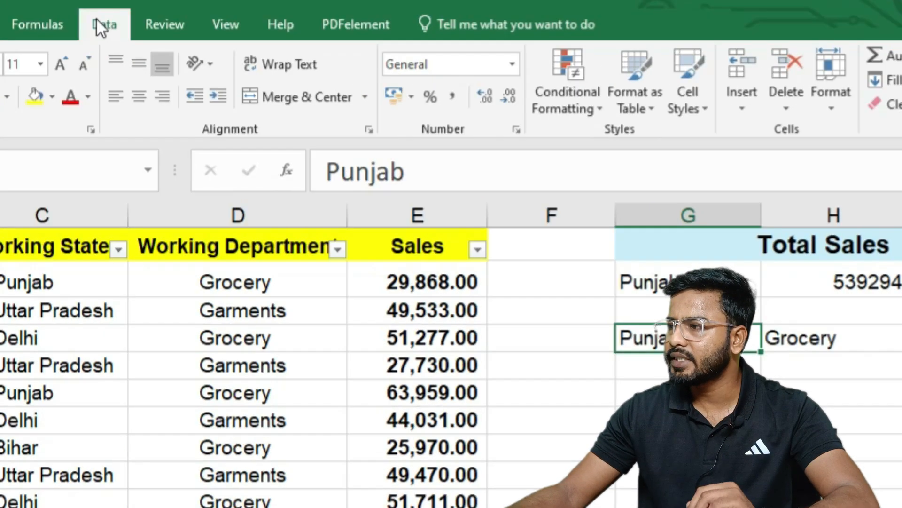
{"action": "left_click", "coordinate": [100, 24]}
{"action": "left_click", "coordinate": [579, 106]}
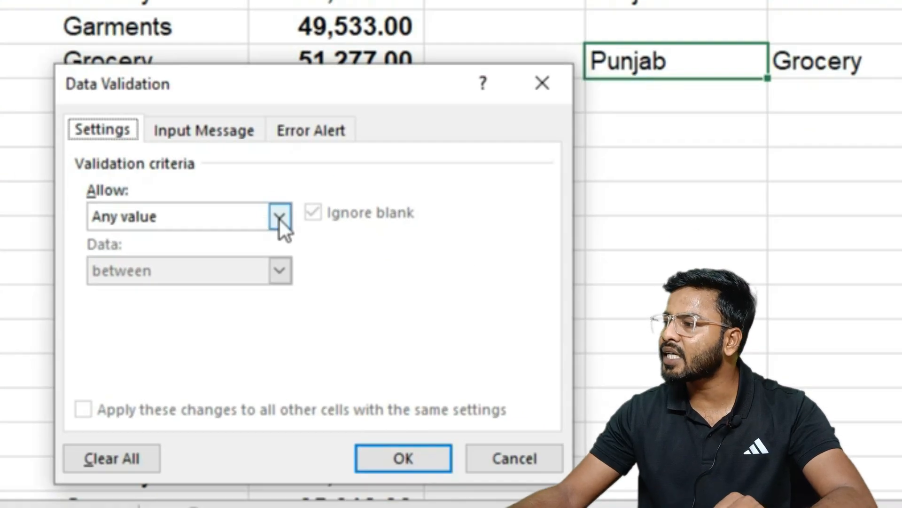
{"action": "left_click", "coordinate": [374, 461]}
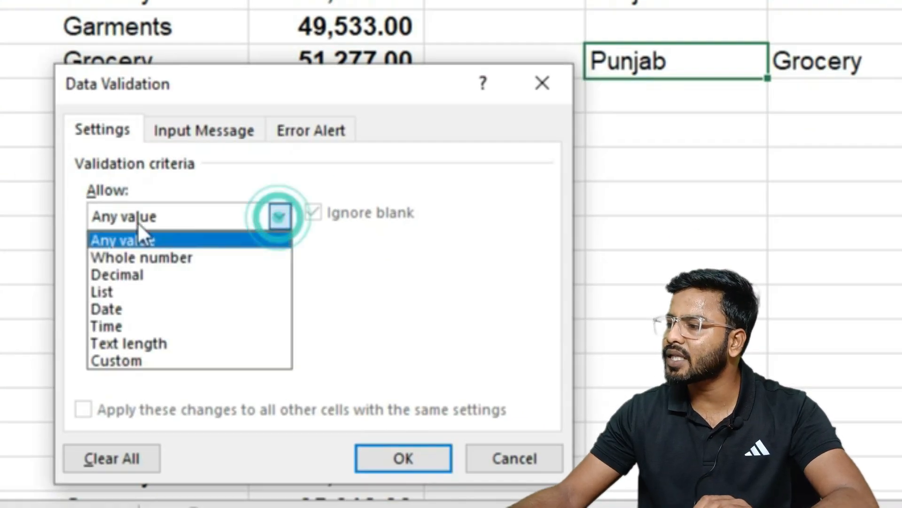
{"action": "left_click", "coordinate": [101, 292]}
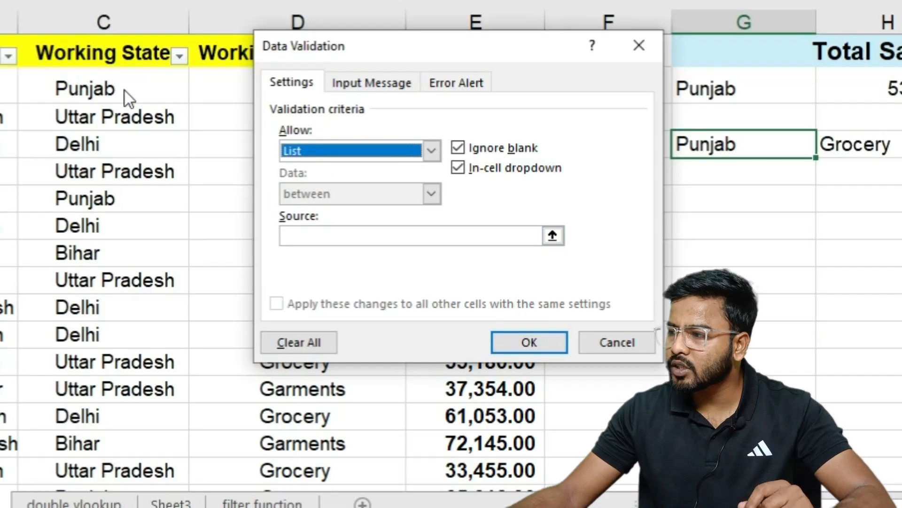
{"action": "left_click", "coordinate": [294, 236]}
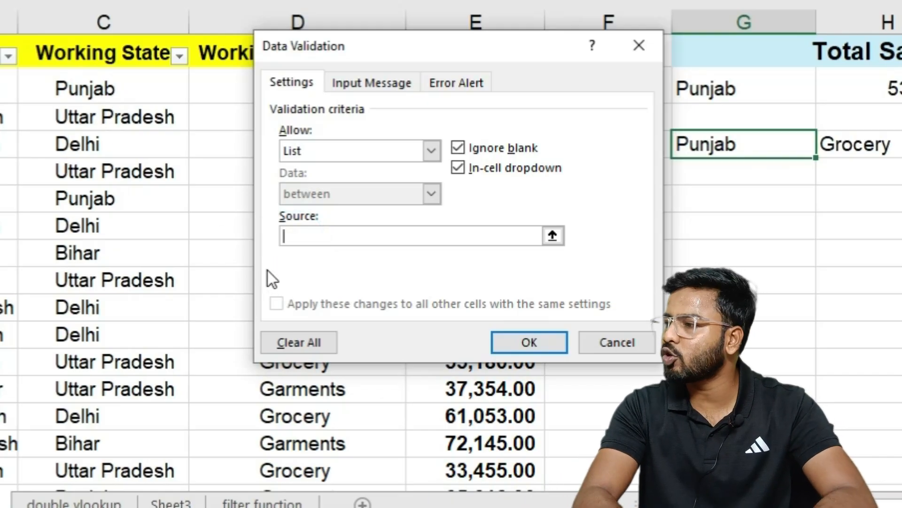
{"action": "type", "text": "Punjab, "}
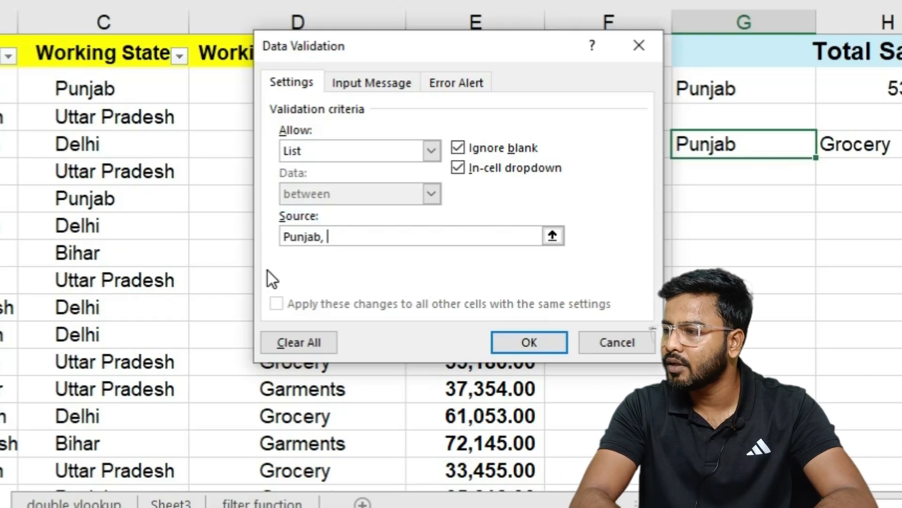
{"action": "type", "text": "Delhi, "}
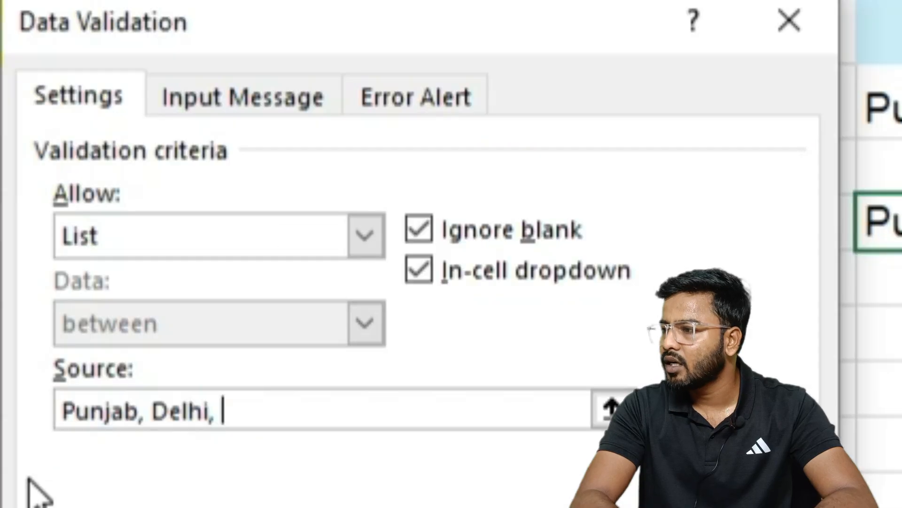
{"action": "type", "text": "Uttar Prad"}
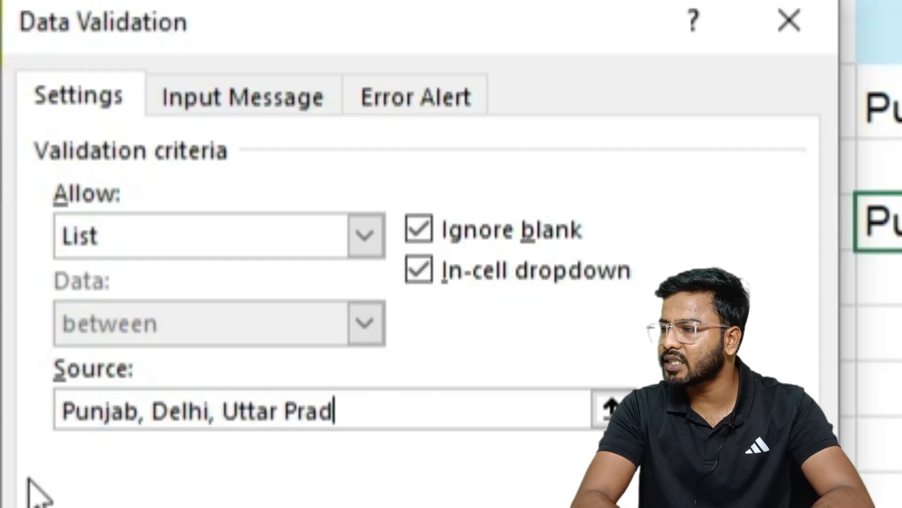
{"action": "type", "text": "esh, Bihar"}
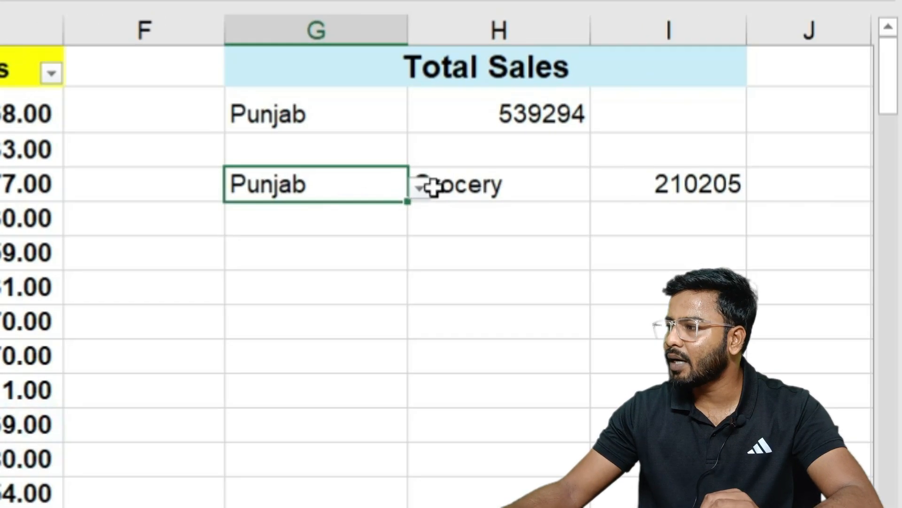
Try the states Delhi, Uttar Pradesh and Bihar in G4 from its dropdown list.
{"action": "left_click", "coordinate": [419, 188]}
{"action": "left_click", "coordinate": [235, 237]}
{"action": "left_click", "coordinate": [420, 188]}
{"action": "left_click", "coordinate": [238, 260]}
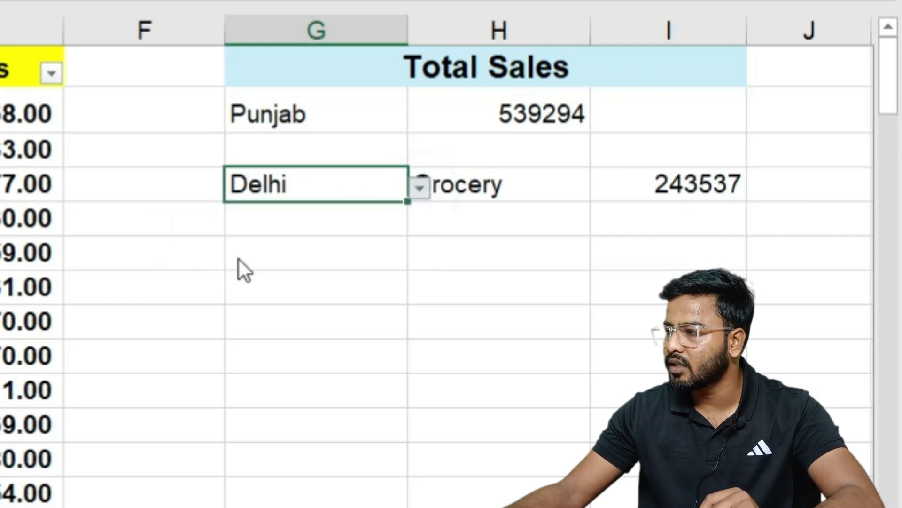
{"action": "left_click", "coordinate": [419, 191]}
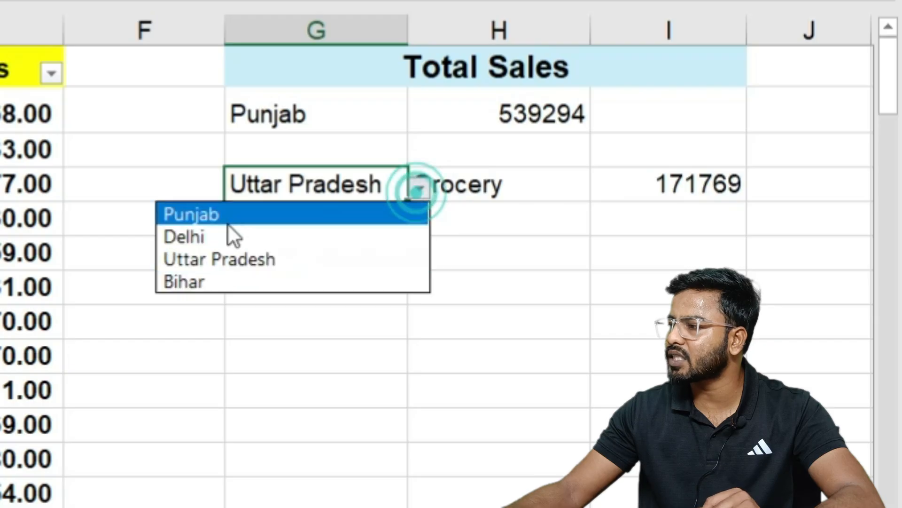
{"action": "left_click", "coordinate": [212, 275]}
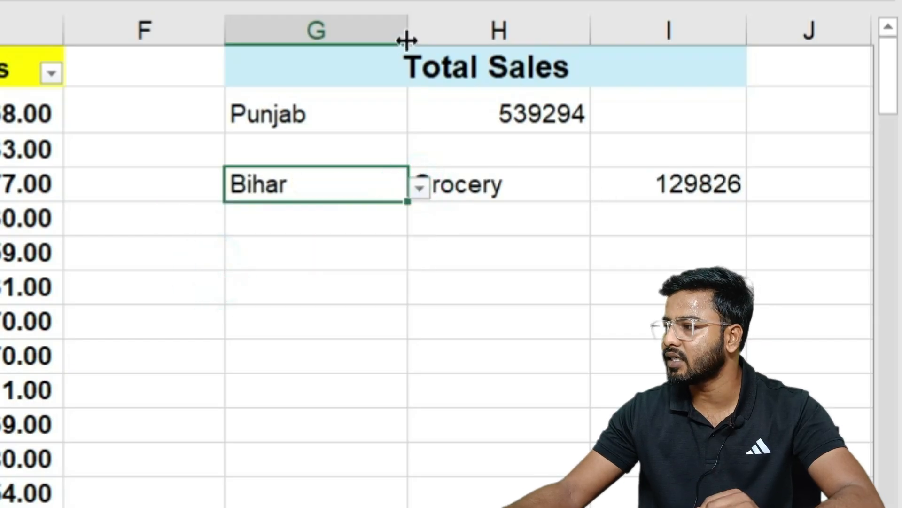
Narrow column G slightly and add a list data validation to H4 with the source Grocery, Garments, Electronics.
{"action": "left_click_drag", "start_coordinate": [408, 41], "coordinate": [389, 41]}
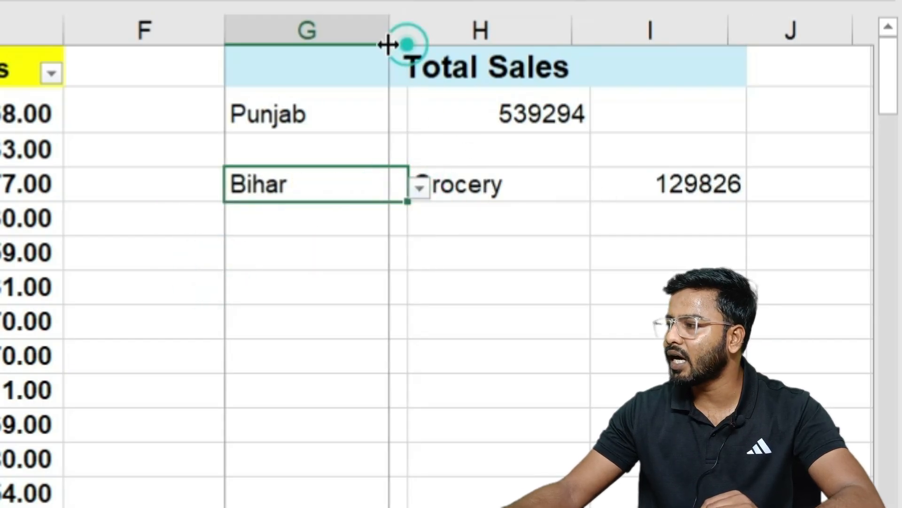
{"action": "left_click", "coordinate": [439, 192]}
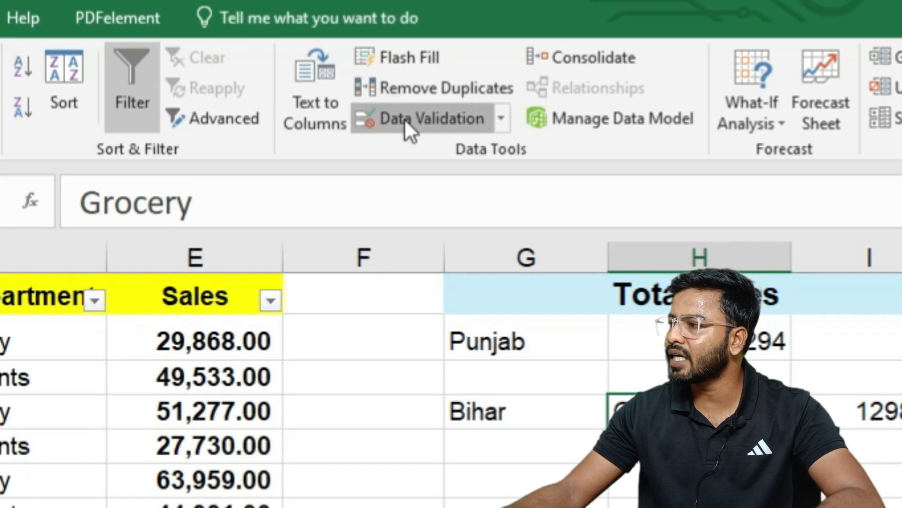
{"action": "left_click", "coordinate": [403, 118]}
{"action": "left_click", "coordinate": [138, 419]}
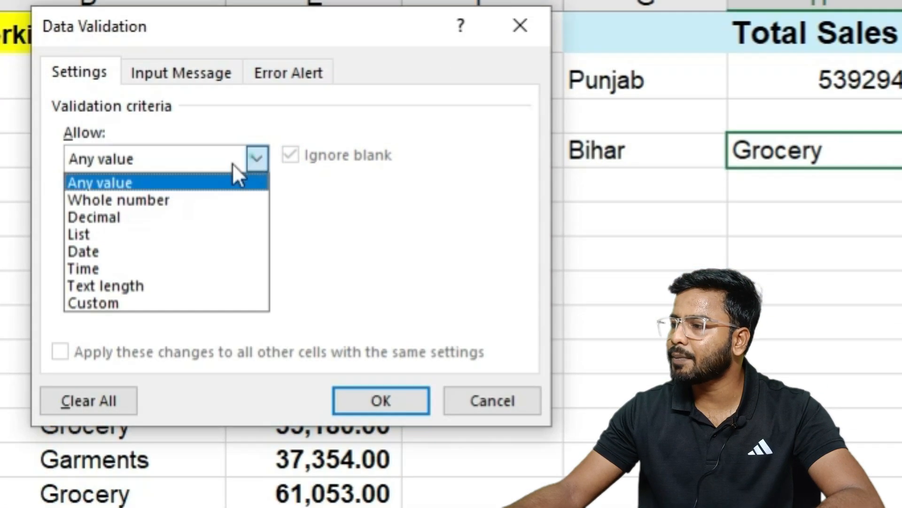
{"action": "left_click", "coordinate": [96, 233]}
{"action": "left_click", "coordinate": [178, 265]}
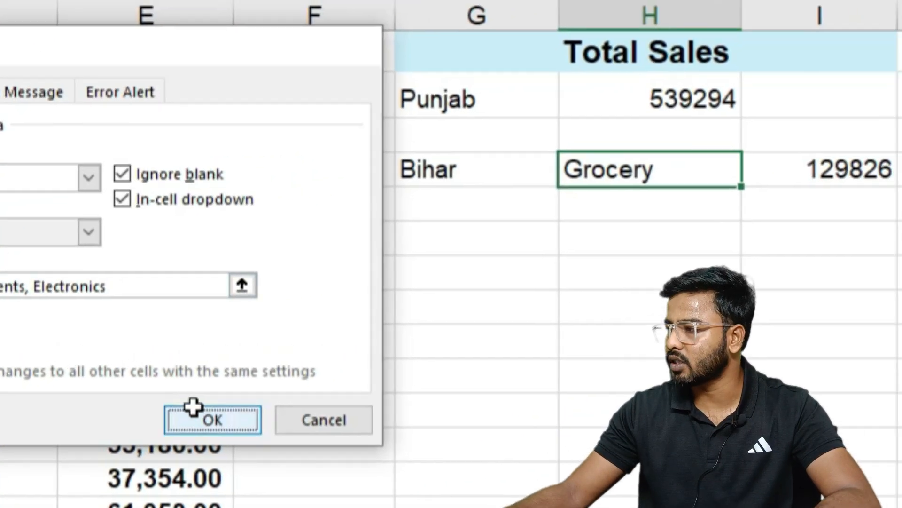
{"action": "left_click", "coordinate": [379, 400]}
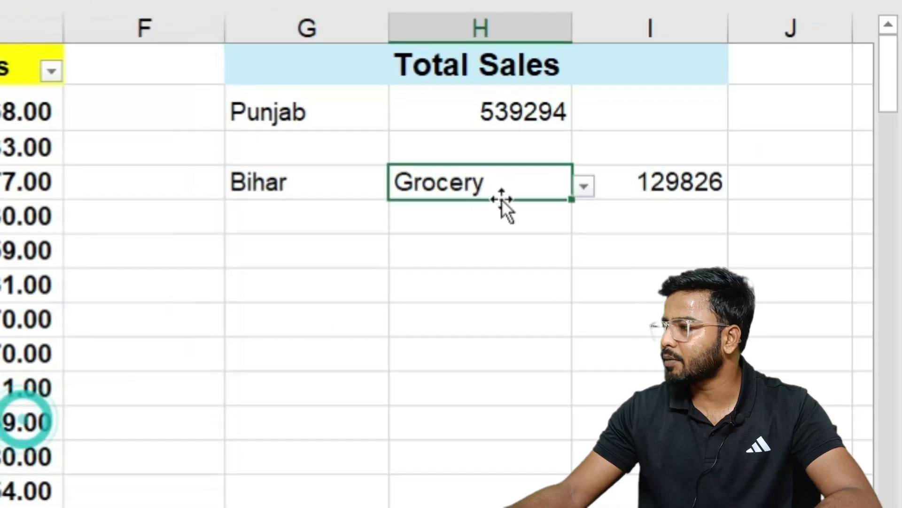
Choose Garments as the department in H4 and Punjab as the state in G4.
{"action": "left_click", "coordinate": [584, 187]}
{"action": "left_click", "coordinate": [441, 234]}
{"action": "left_click", "coordinate": [354, 188]}
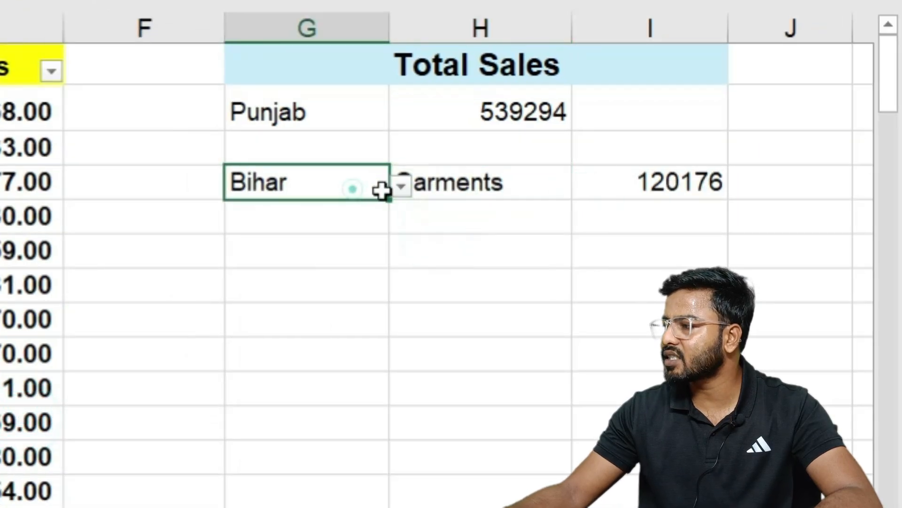
{"action": "left_click", "coordinate": [400, 186]}
{"action": "left_click", "coordinate": [205, 212]}
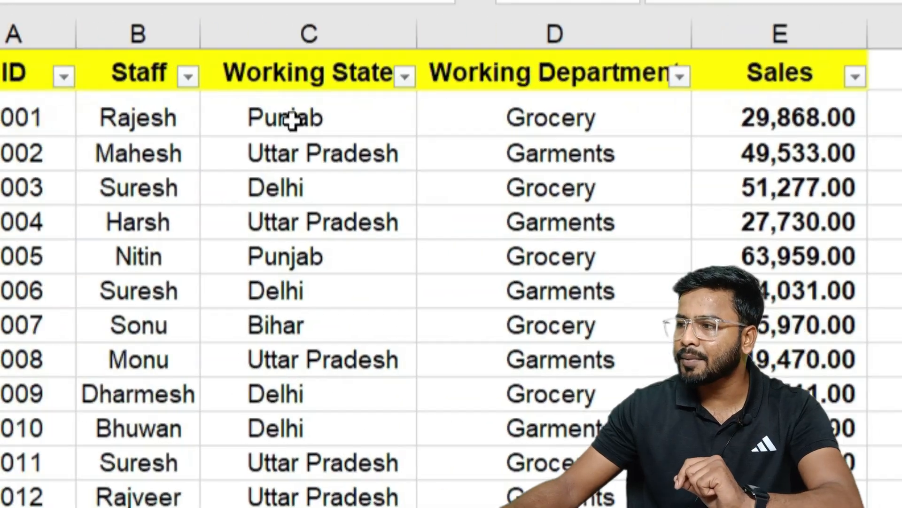
Select the Working State entries from C2 down to the last row to show the criteria range.
{"action": "left_click", "coordinate": [394, 119]}
{"action": "key", "text": "ctrl+shift+Down"}
{"action": "left_click", "coordinate": [399, 128]}
{"action": "key", "text": "ctrl+shift+Down"}
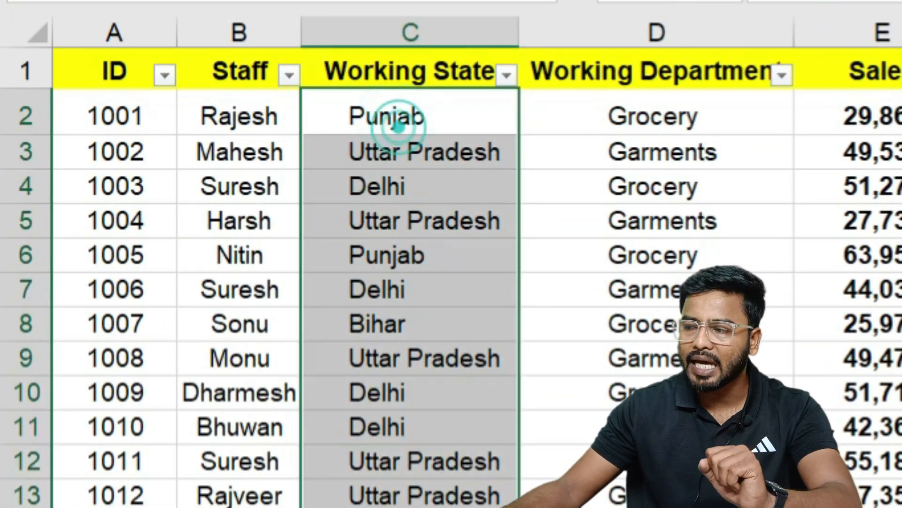
Examine the range and criteria arguments of the SUMIF formula in H2, leaving the formula as it is.
{"action": "double_click", "coordinate": [846, 117]}
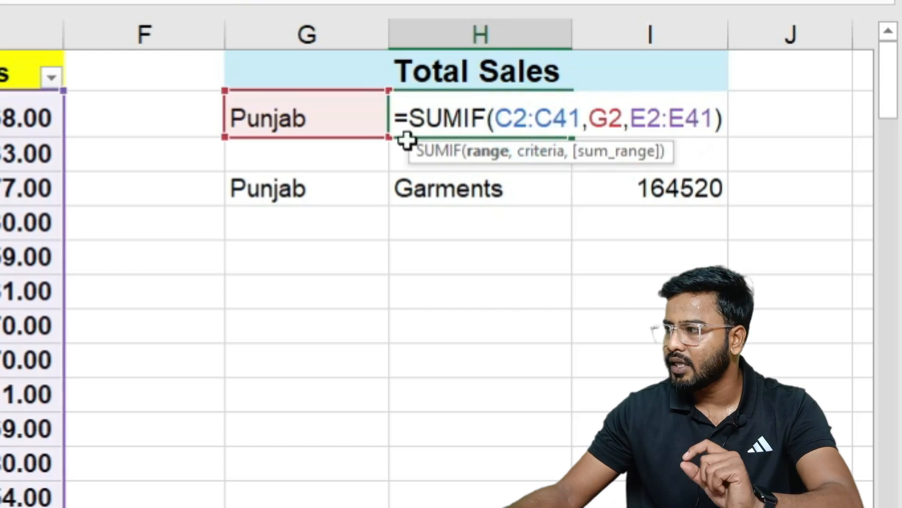
{"action": "left_click", "coordinate": [556, 113]}
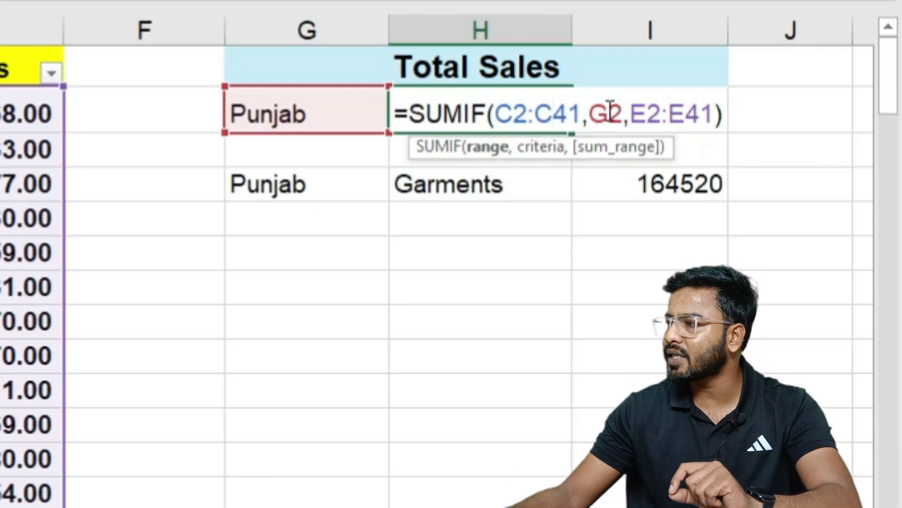
{"action": "left_click", "coordinate": [604, 112]}
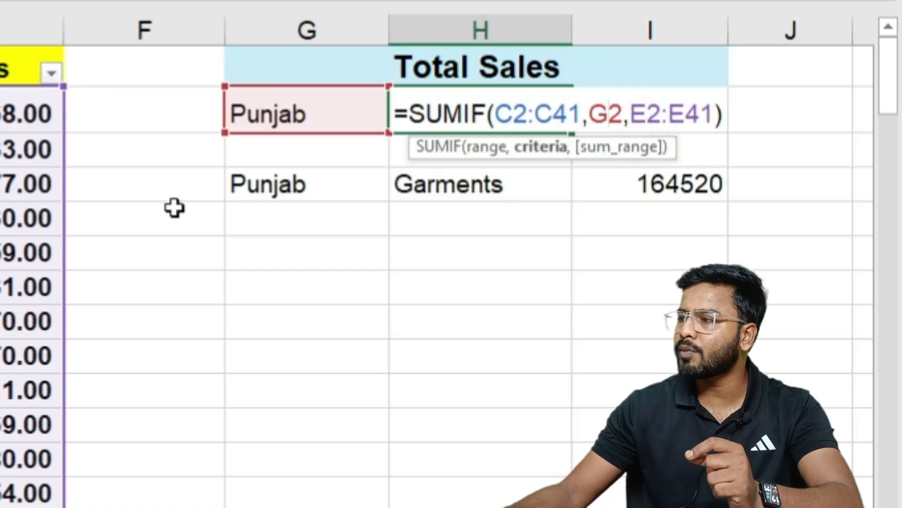
{"action": "key", "text": "ctrl+Return"}
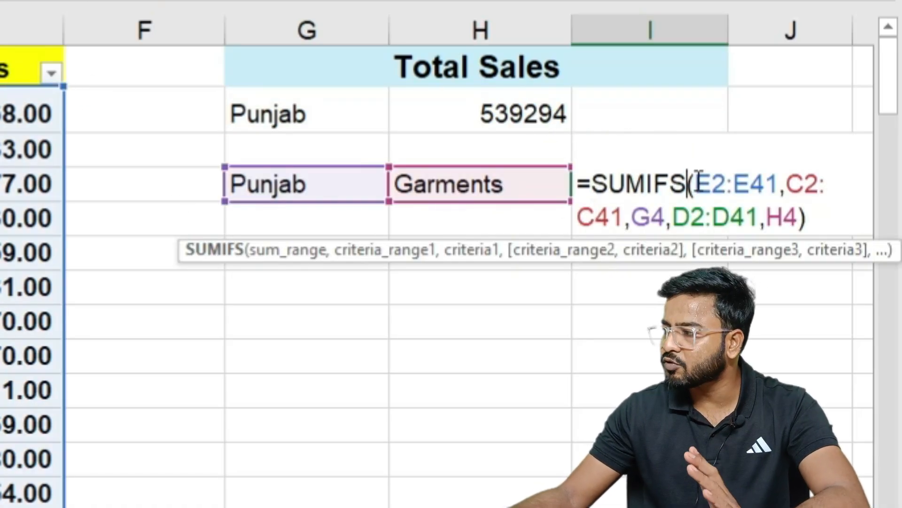
Examine the sum range E2:E41 in the SUMIFS formula in I4.
{"action": "left_click", "coordinate": [738, 187]}
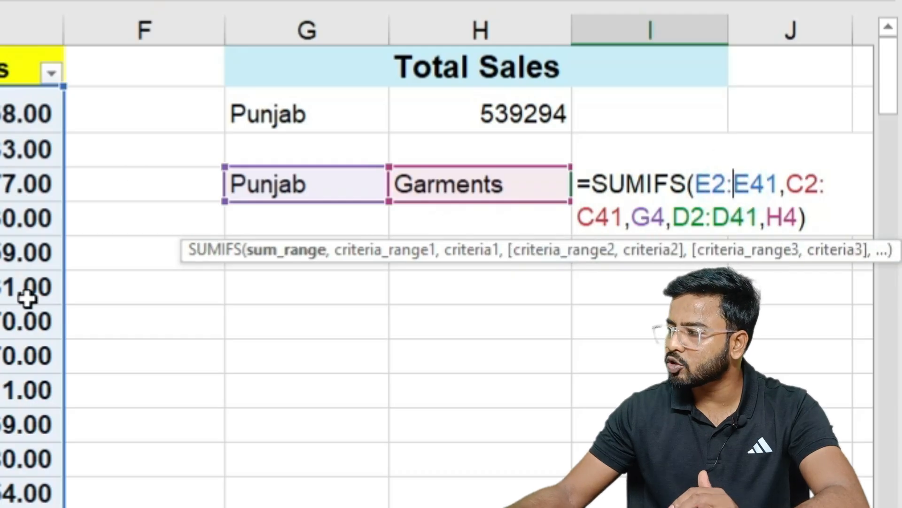